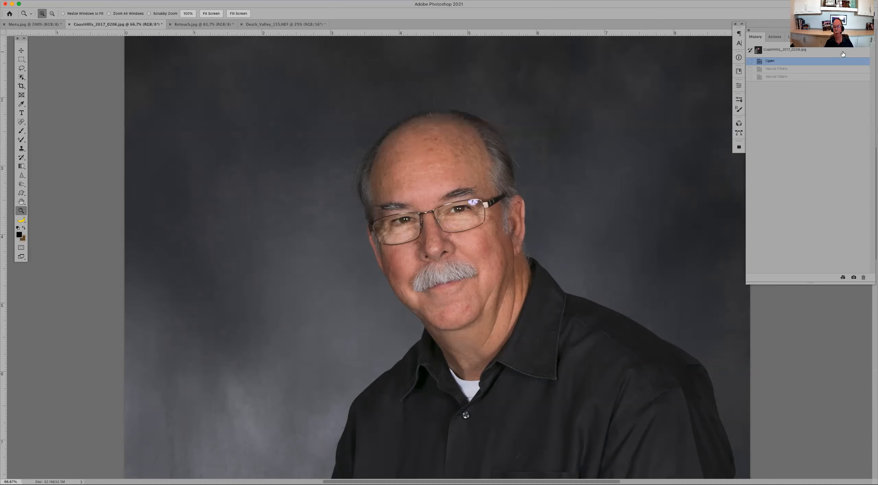
# Convert the portrait's Background layer into a smart object so that filters stay re-editable
pyautogui.click(788, 37)
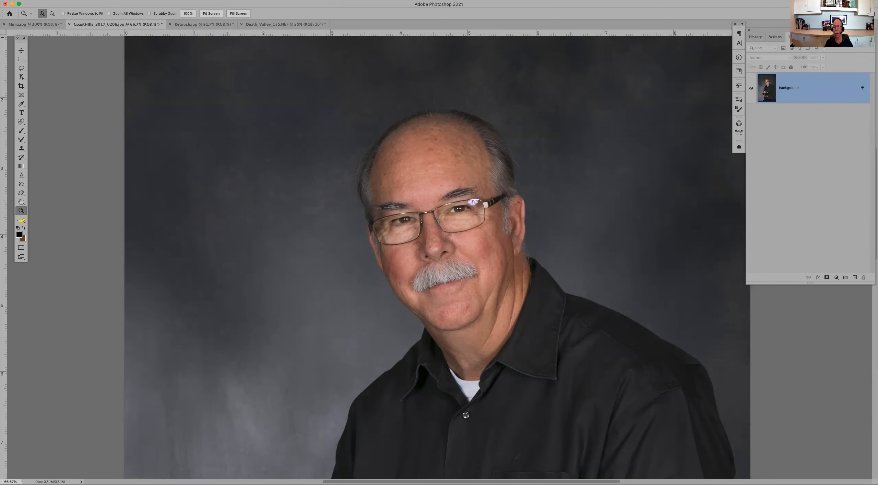
pyautogui.click(870, 37)
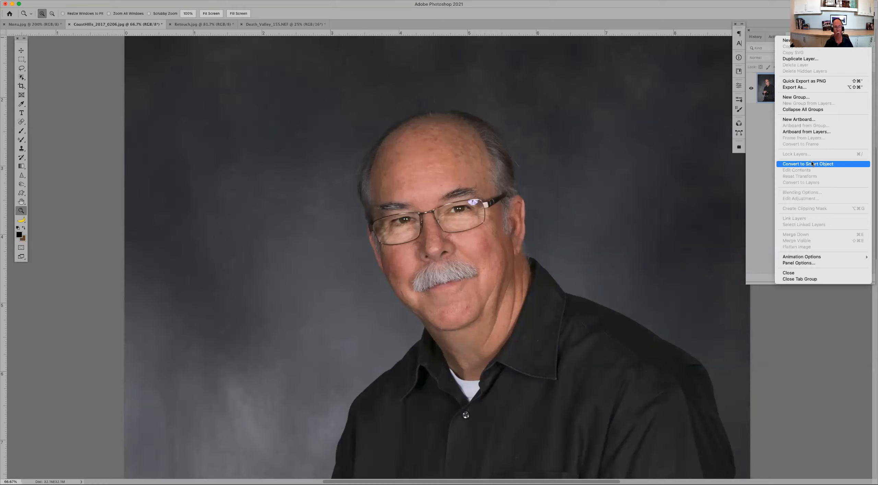
pyautogui.press('Escape')
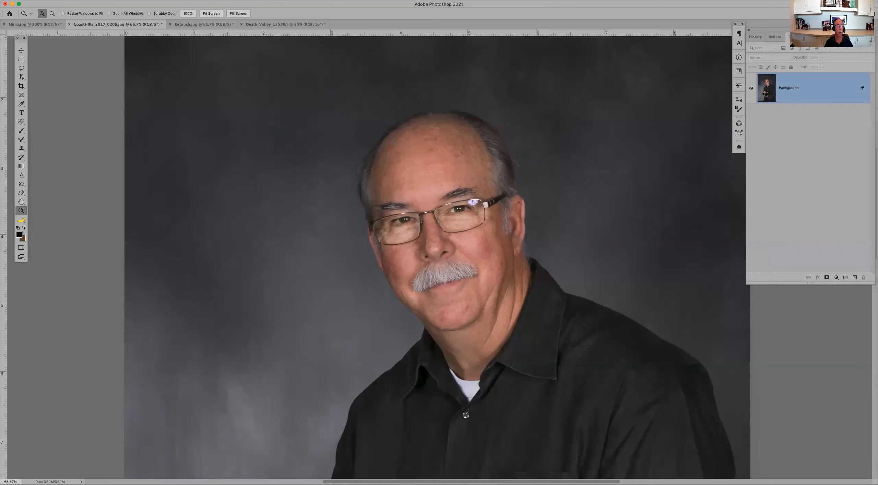
pyautogui.click(159, 1)
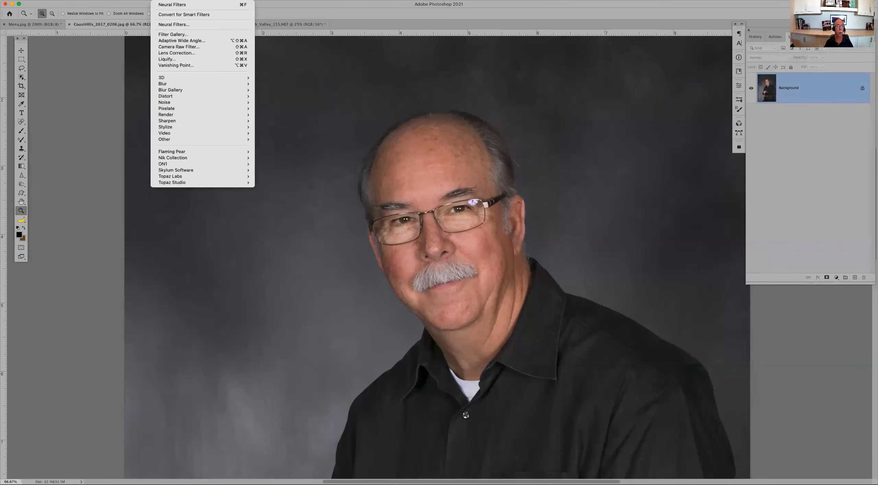
pyautogui.click(172, 15)
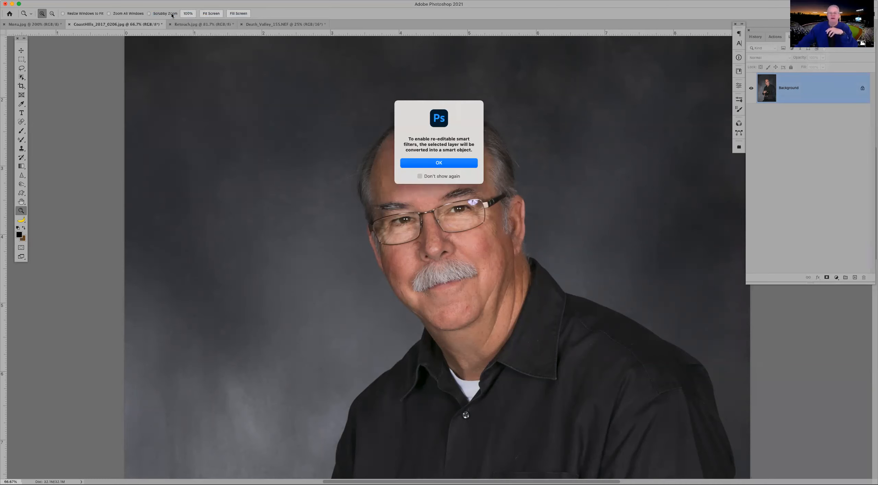
pyautogui.click(438, 164)
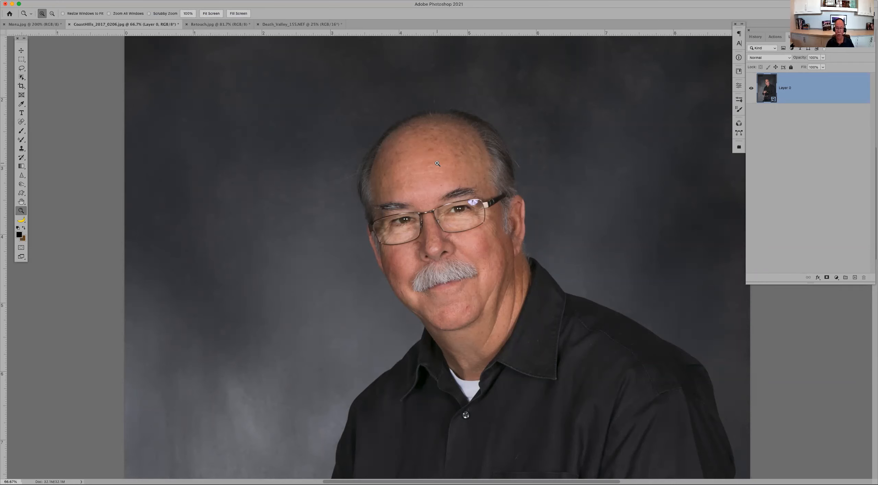
# Launch Neural Filters on the portrait layer, framed around the face, and enable Skin Smoothing
pyautogui.click(444, 252)
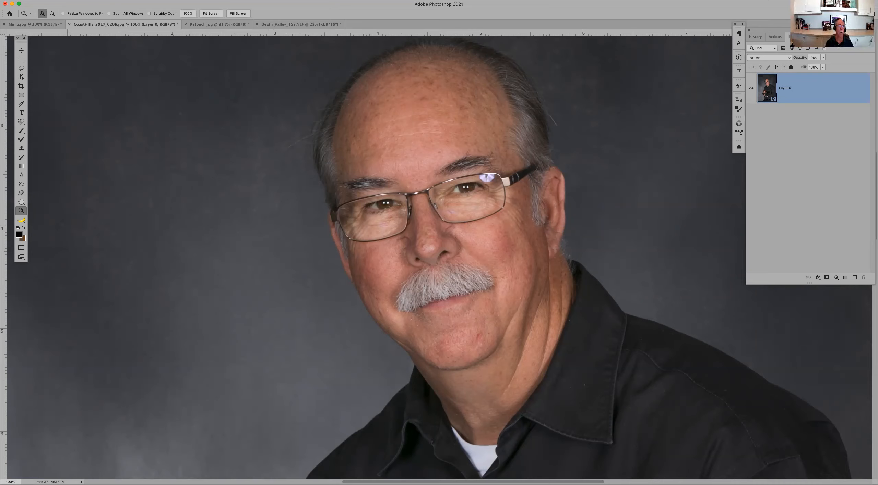
pyautogui.click(158, 0)
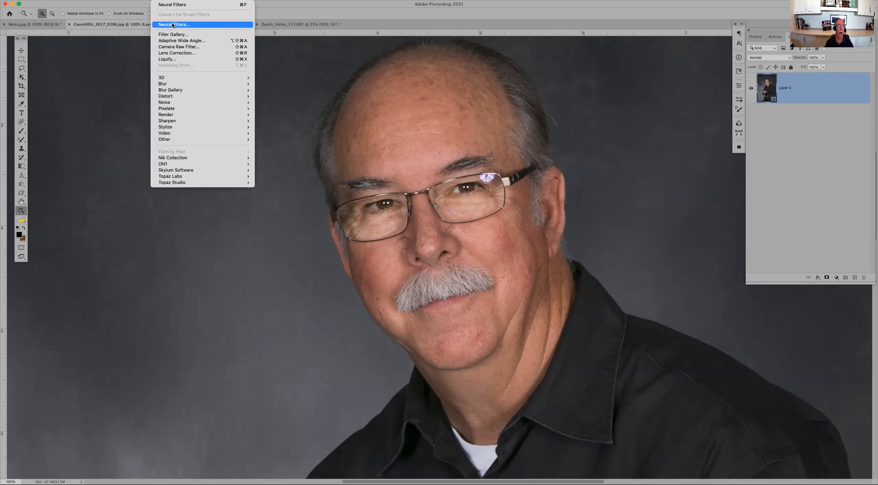
pyautogui.click(191, 25)
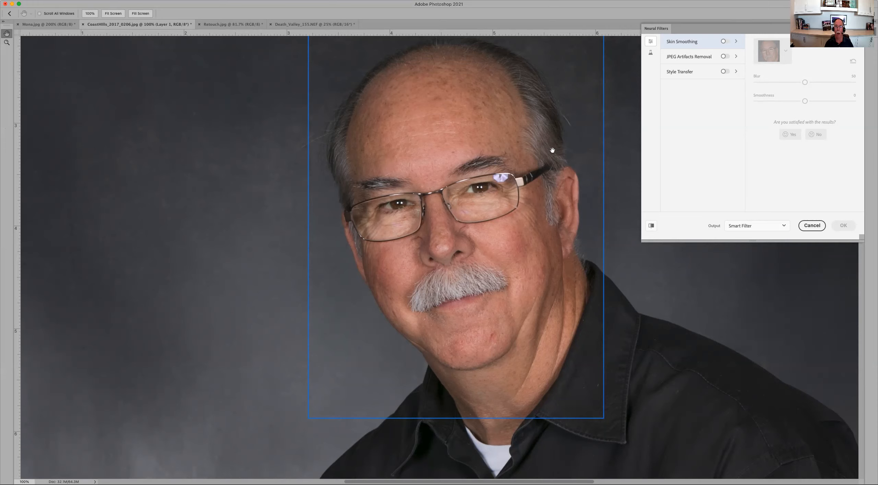
pyautogui.click(726, 42)
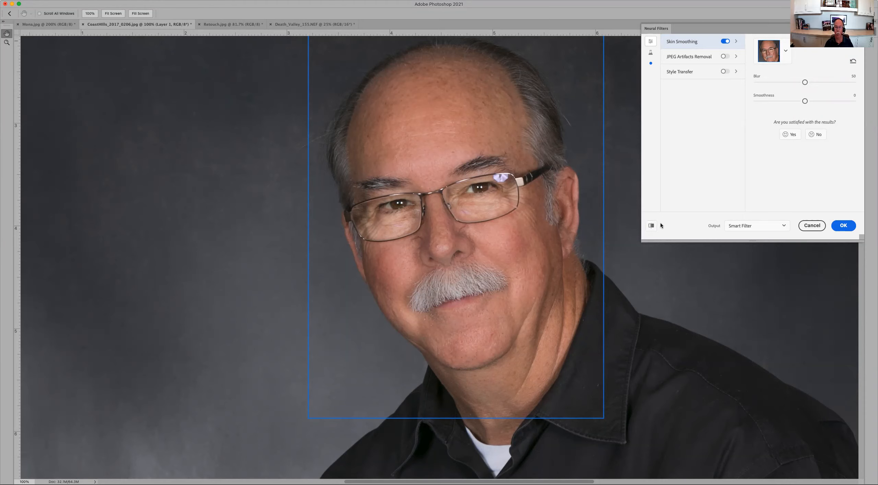
# Compare the skin-smoothed face with the original image
pyautogui.click(648, 229)
pyautogui.click(652, 226)
pyautogui.click(652, 226)
# Try higher and lower Smoothness amounts for Skin Smoothing, and reset the filter to its default settings
pyautogui.moveTo(804, 101); pyautogui.dragTo(820, 101)
pyautogui.click(769, 100)
pyautogui.click(771, 100)
pyautogui.click(773, 100)
pyautogui.click(776, 101)
pyautogui.click(853, 63)
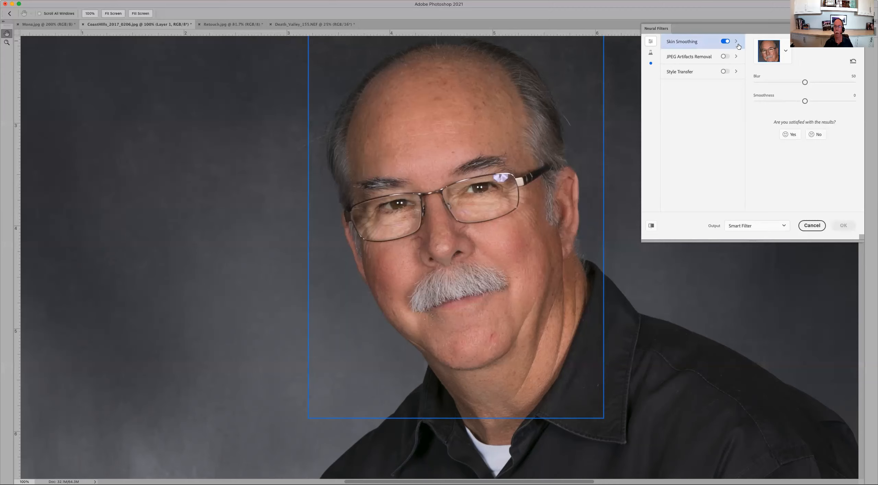
# Switch Skin Smoothing off and on again, and set its Smoothness to 22
pyautogui.click(726, 43)
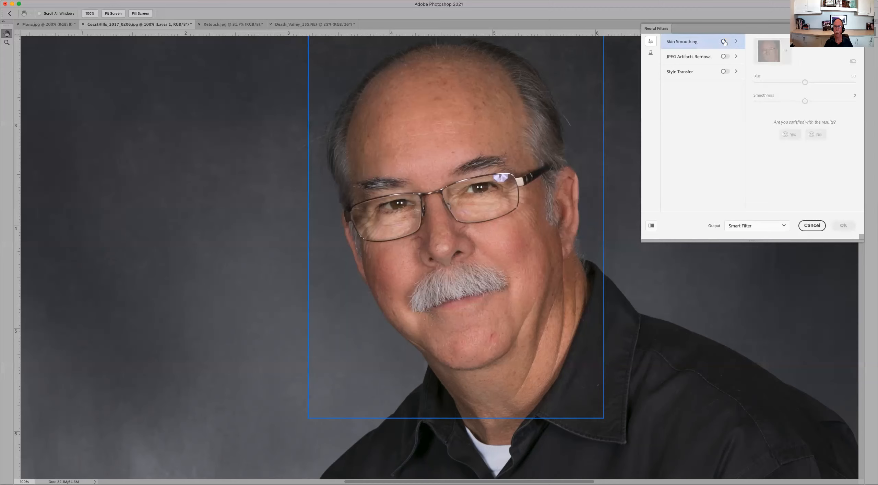
pyautogui.click(726, 43)
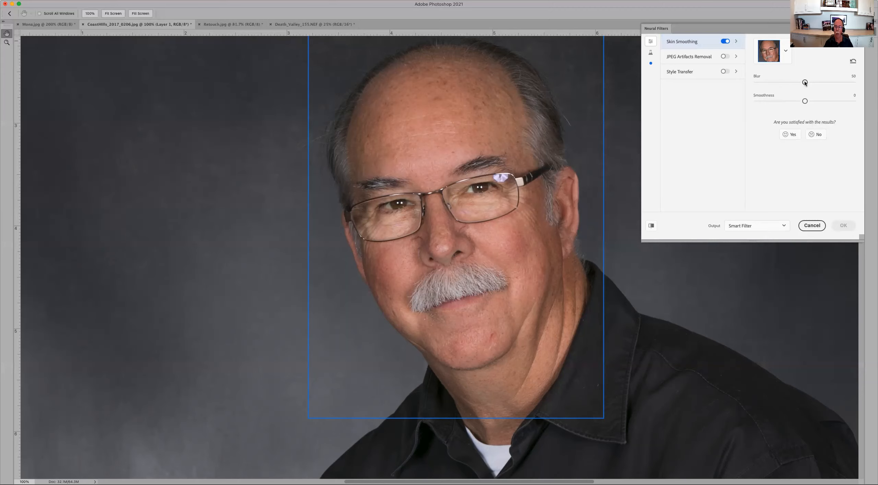
pyautogui.moveTo(805, 99); pyautogui.dragTo(826, 100)
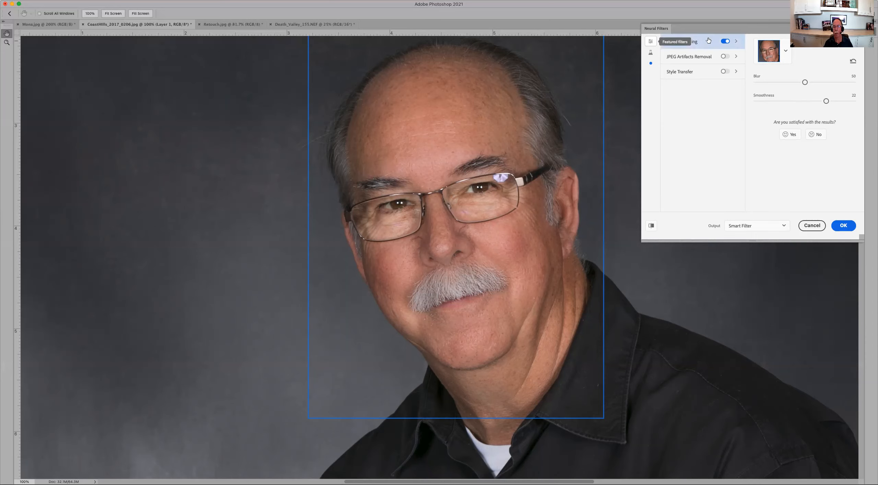
pyautogui.moveTo(704, 42)
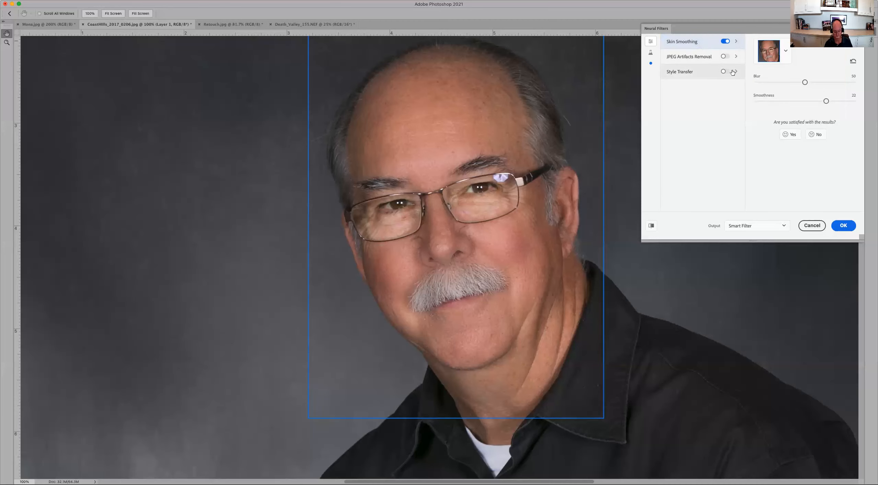
# Try JPEG Artifacts Removal at High strength on the whole portrait, and disable it again
pyautogui.press('super+0')
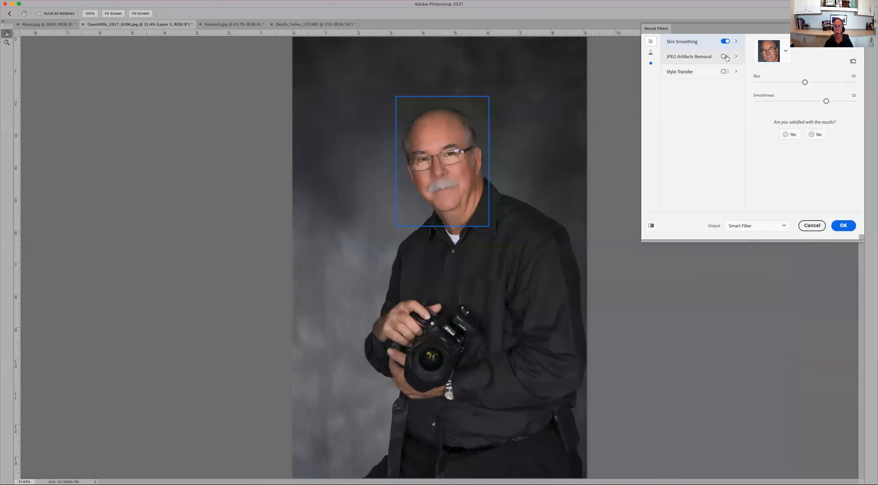
pyautogui.click(724, 57)
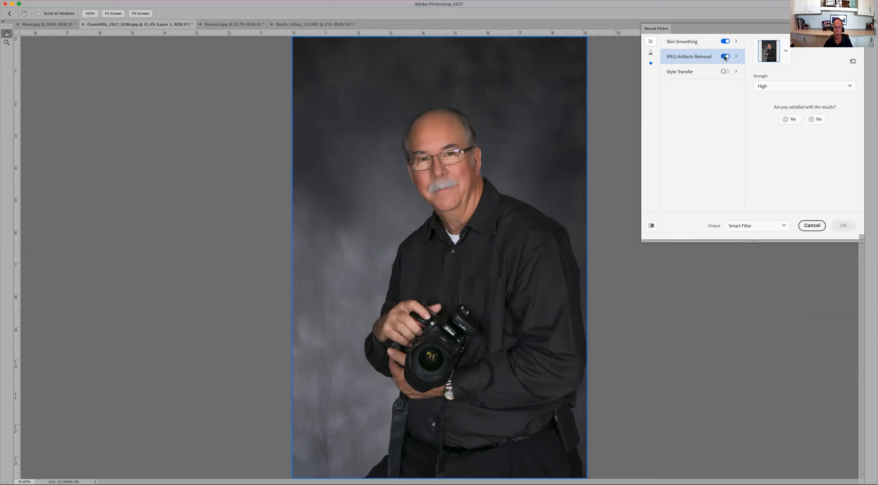
pyautogui.click(725, 56)
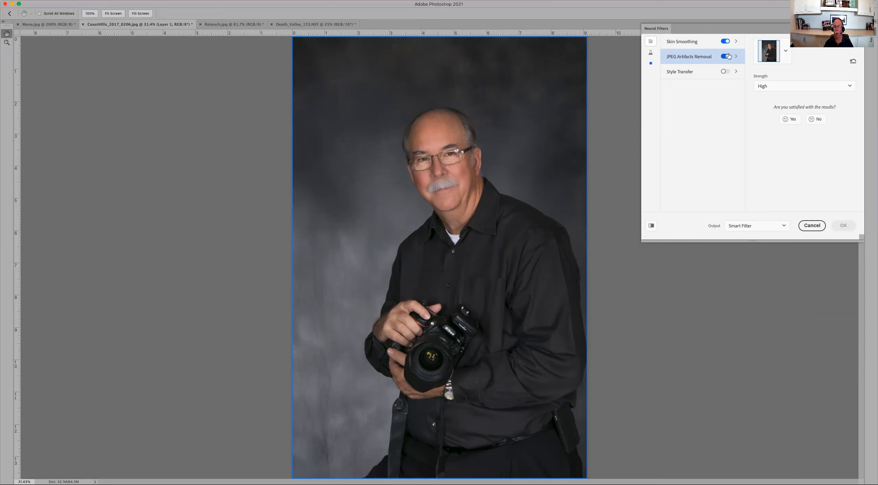
# Enable Style Transfer, expand the style list, and try the rainbow watercolor style followed by The Scream style
pyautogui.click(724, 72)
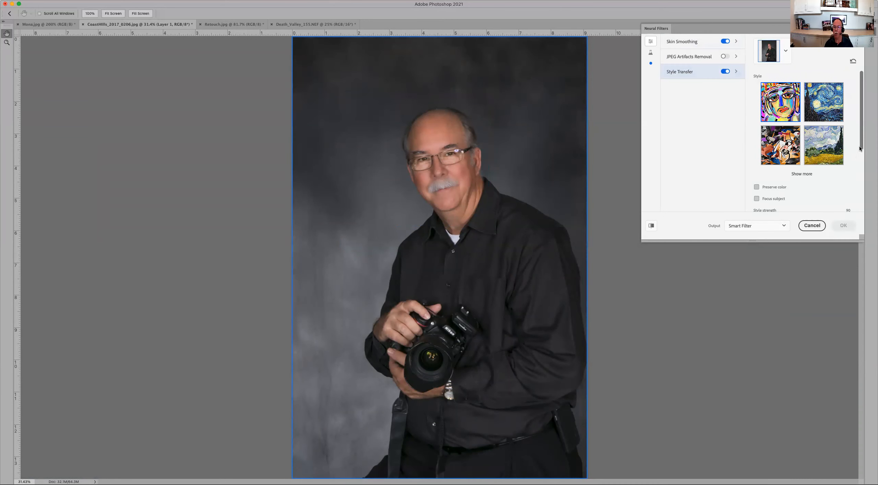
pyautogui.scroll(-1, 816, 160)
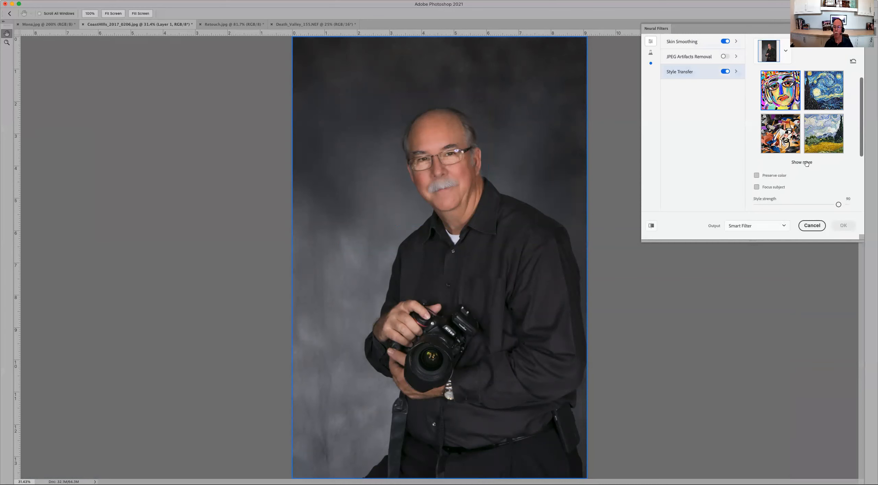
pyautogui.click(807, 163)
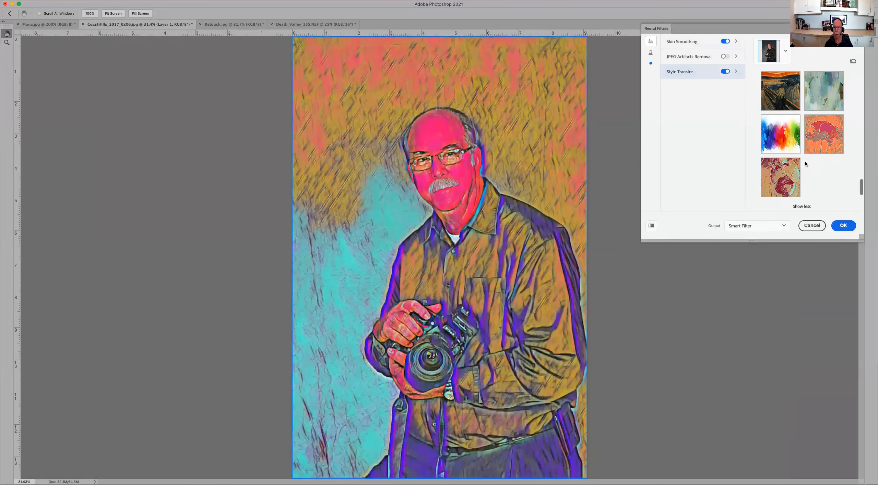
pyautogui.click(784, 136)
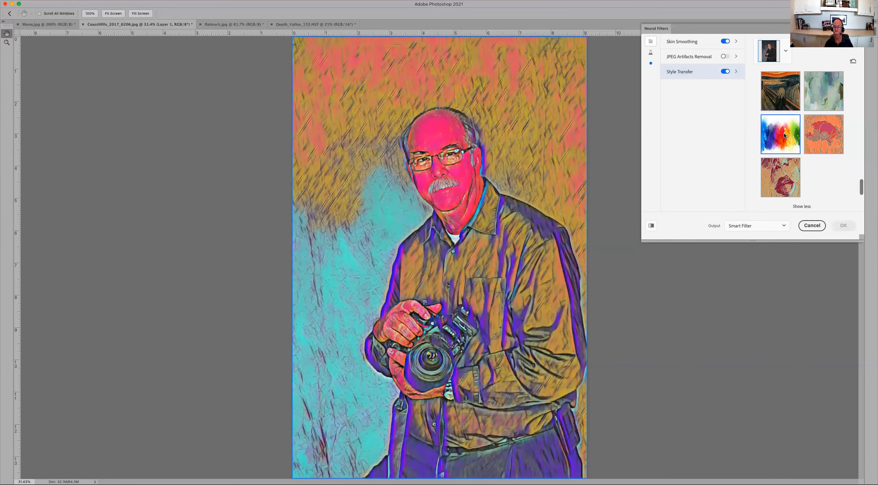
pyautogui.click(783, 92)
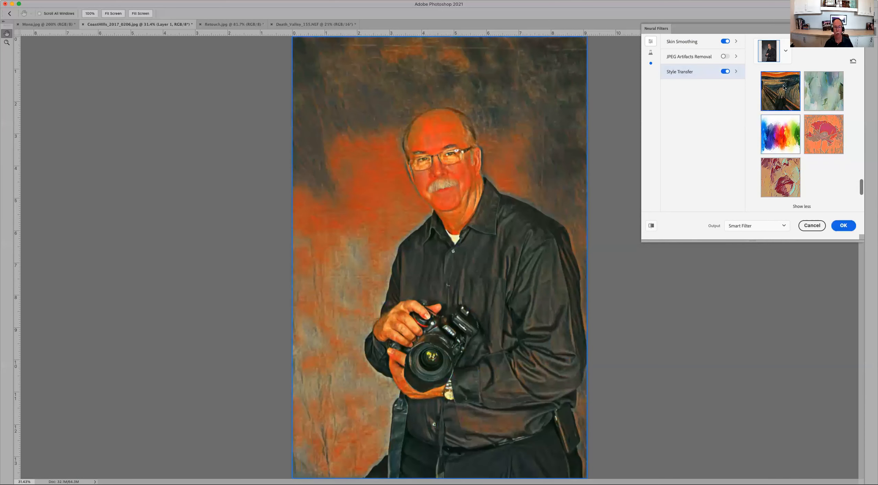
# Try the colorful eye painting style on the portrait, and collapse the style list to reach its adjustment settings
pyautogui.scroll(10, 806, 110)
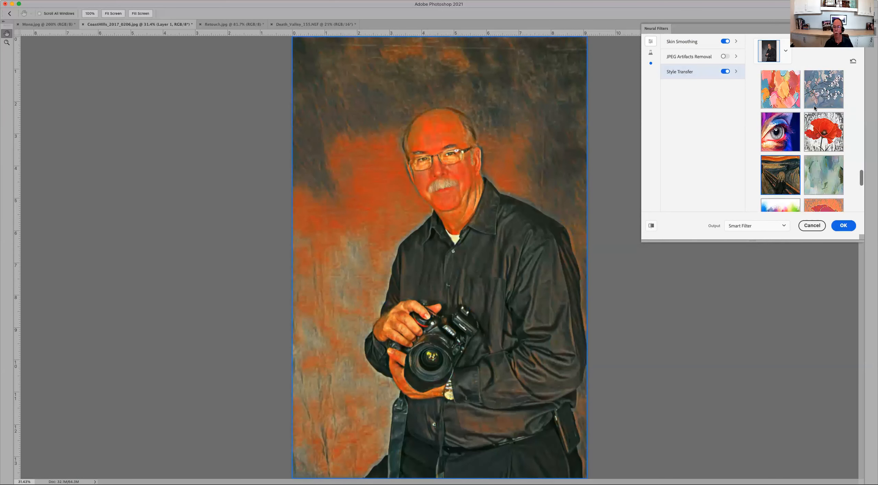
pyautogui.click(780, 188)
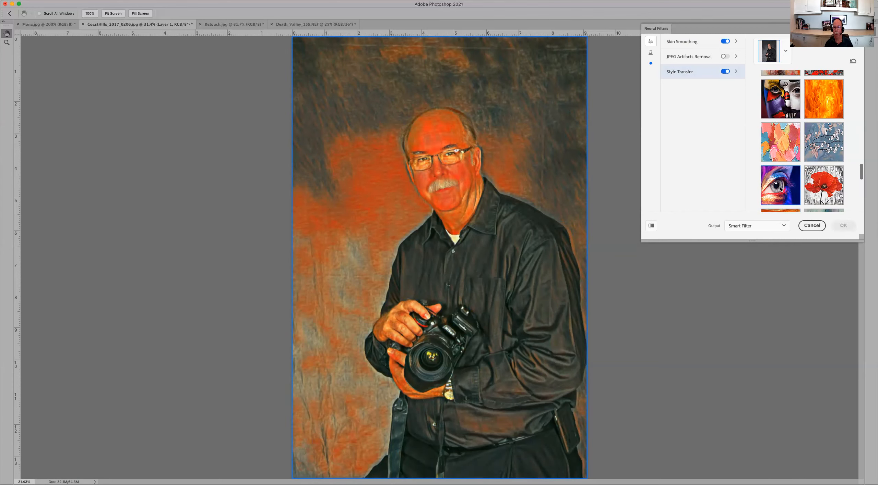
pyautogui.scroll(-5, 810, 167)
pyautogui.scroll(-3, 823, 135)
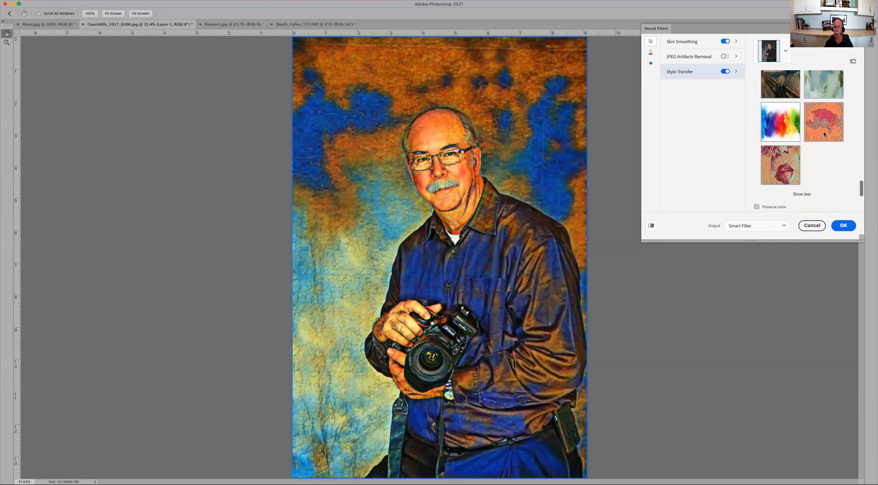
pyautogui.click(802, 194)
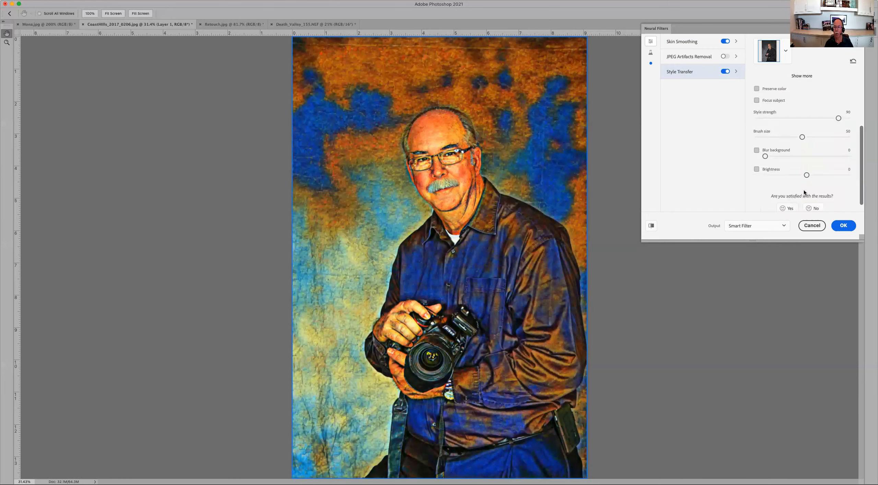
pyautogui.scroll(-2, 790, 155)
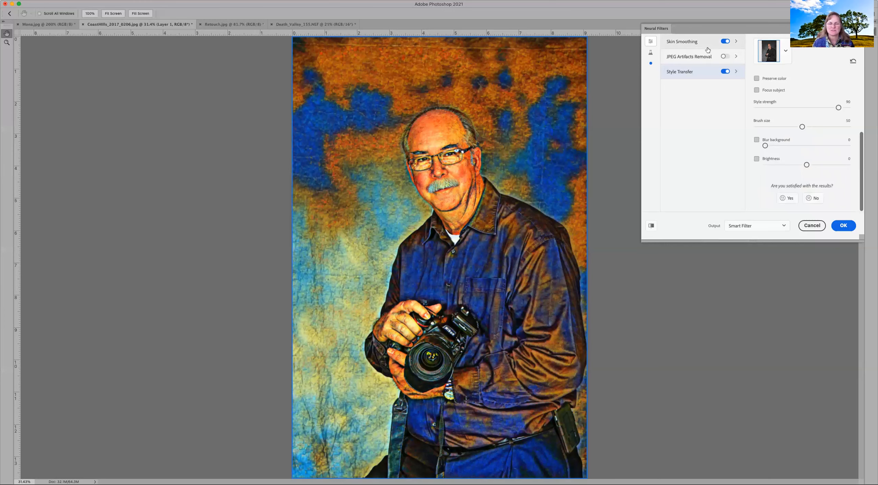
# Switch off Style Transfer and leave Neural Filters without applying anything
pyautogui.click(694, 42)
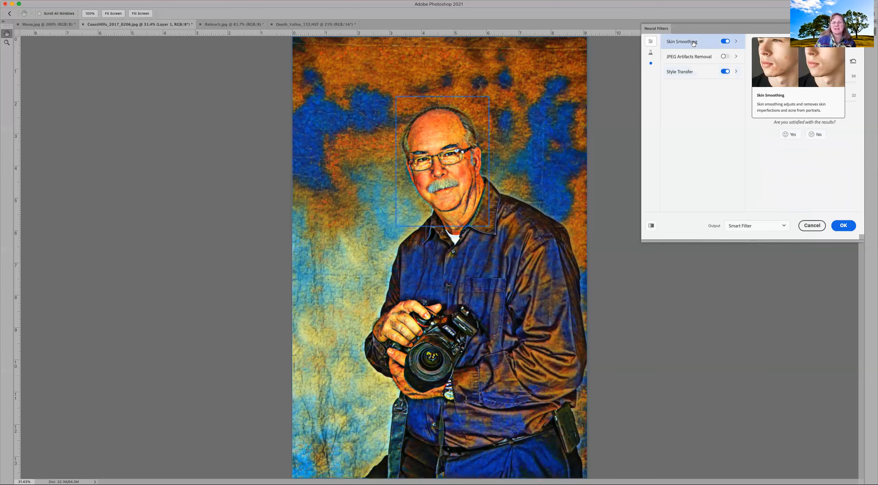
pyautogui.click(724, 71)
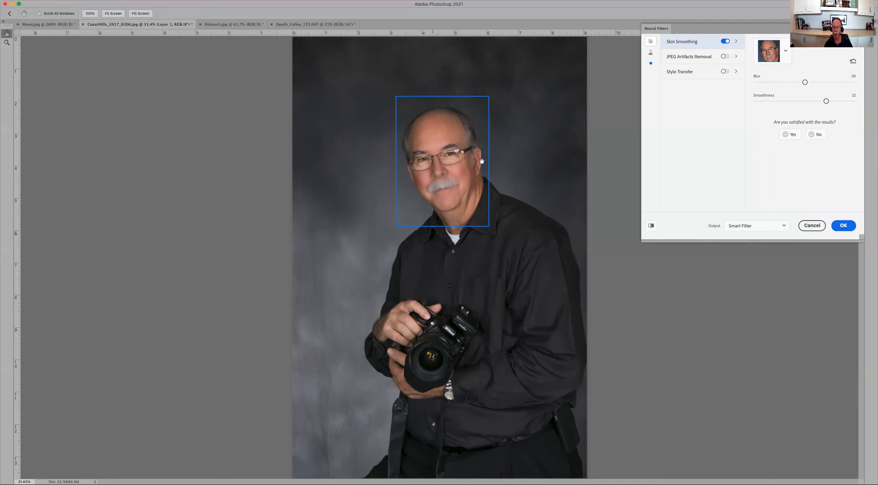
pyautogui.click(808, 227)
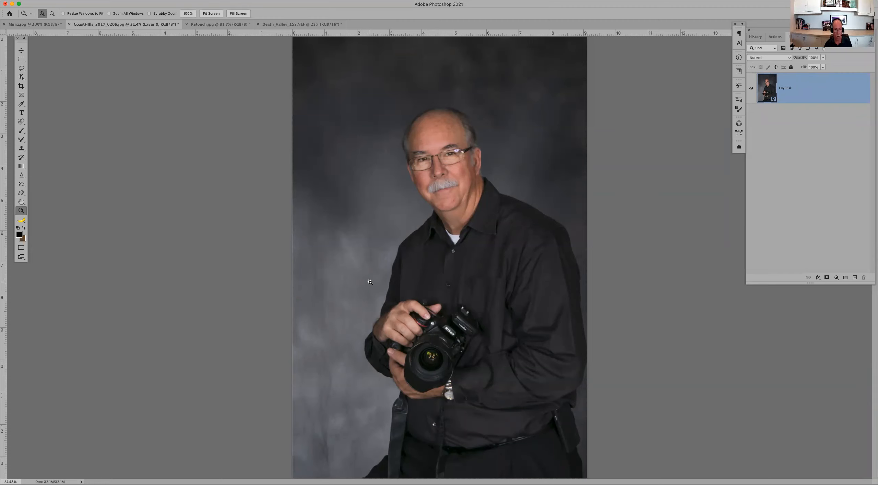
# Lasso the area around the camera and hands, and reopen Neural Filters with Skin Smoothing enabled
pyautogui.press('l')
pyautogui.moveTo(342, 272)
pyautogui.mouseDown()
pyautogui.moveTo(354, 357)
pyautogui.moveTo(430, 427)
pyautogui.moveTo(499, 426)
pyautogui.moveTo(502, 304)
pyautogui.moveTo(439, 271)
pyautogui.moveTo(363, 283)
pyautogui.mouseUp()
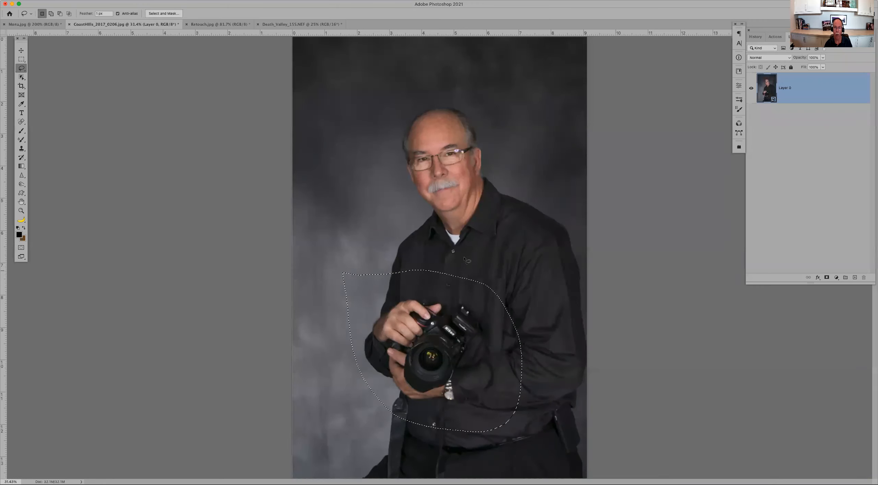
pyautogui.click(160, 0)
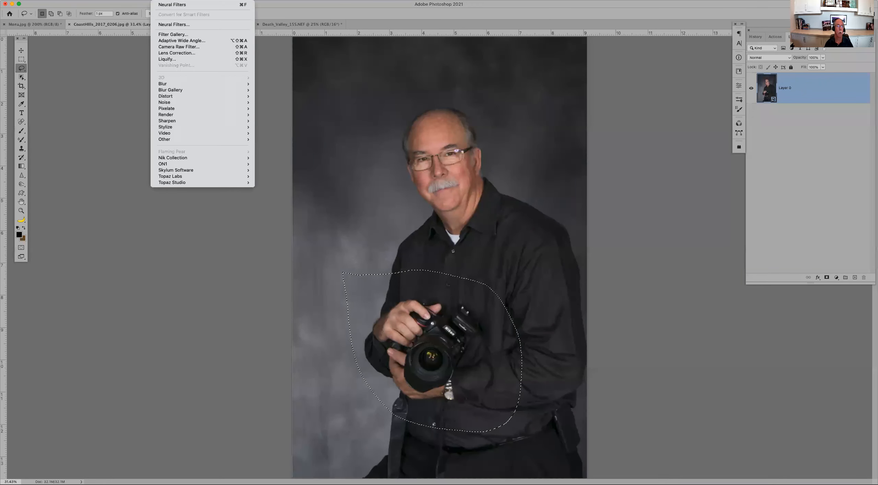
pyautogui.click(170, 24)
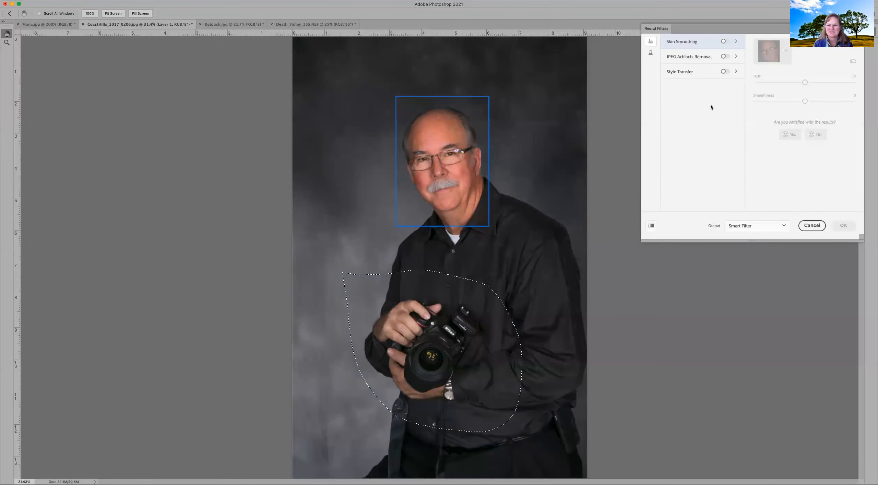
pyautogui.click(726, 42)
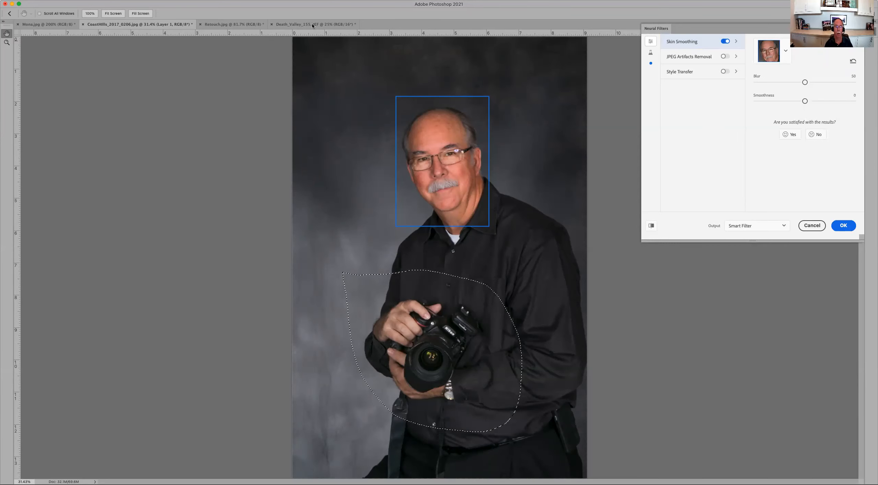
# Cancel the filters on the portrait, and view the selectable faces in the Death Valley group photo through Neural Filters without applying anything
pyautogui.click(812, 225)
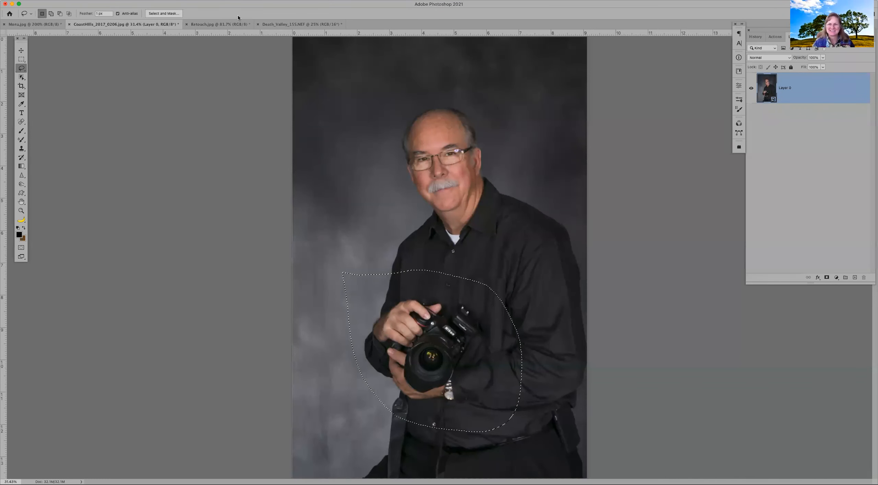
pyautogui.click(294, 24)
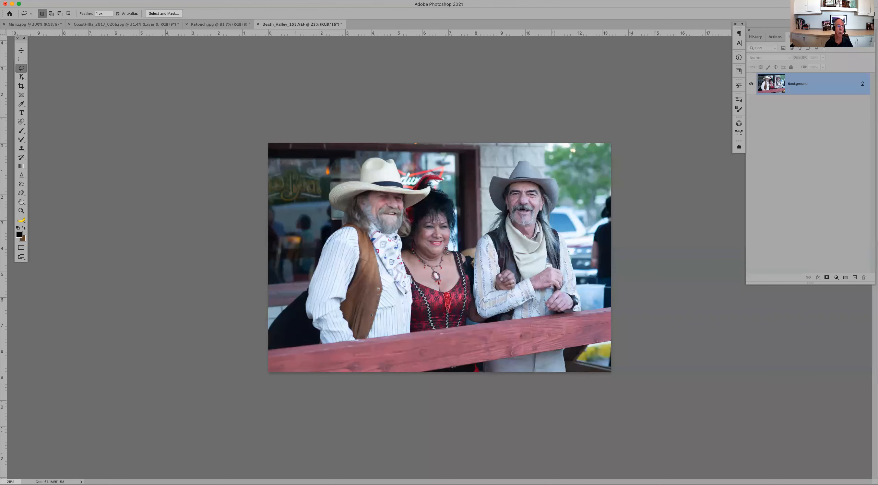
pyautogui.click(158, 0)
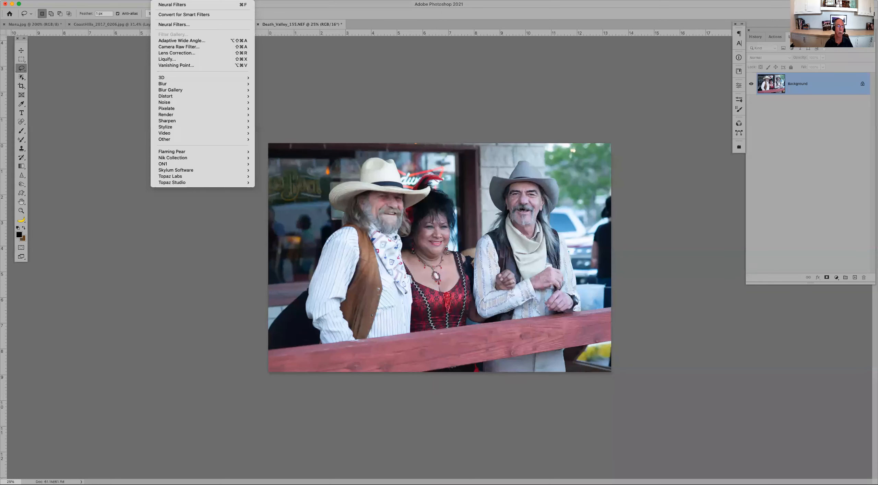
pyautogui.click(173, 24)
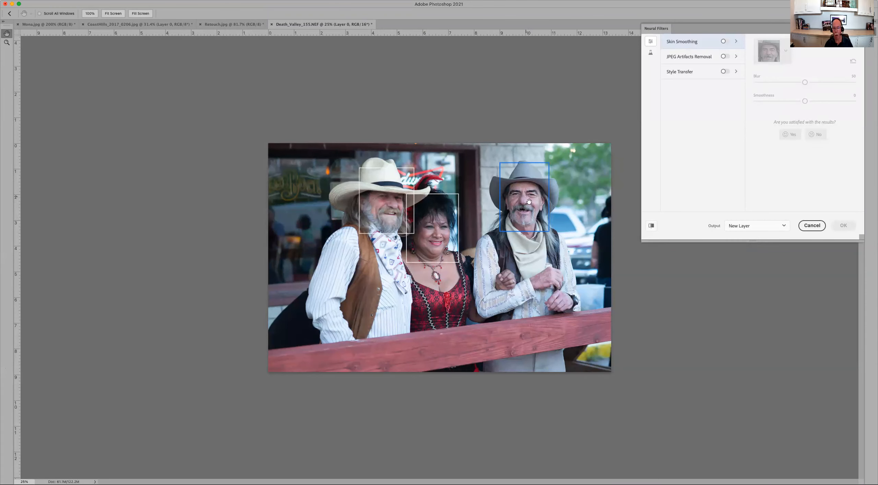
pyautogui.click(389, 197)
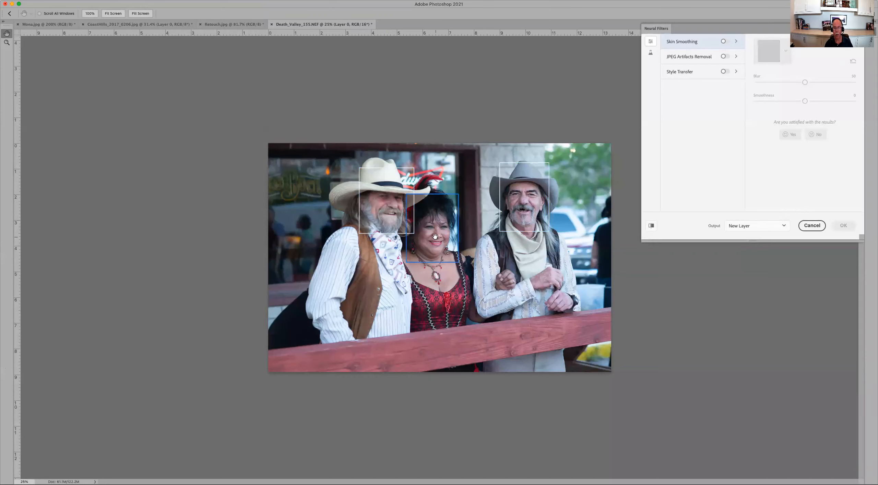
pyautogui.click(528, 200)
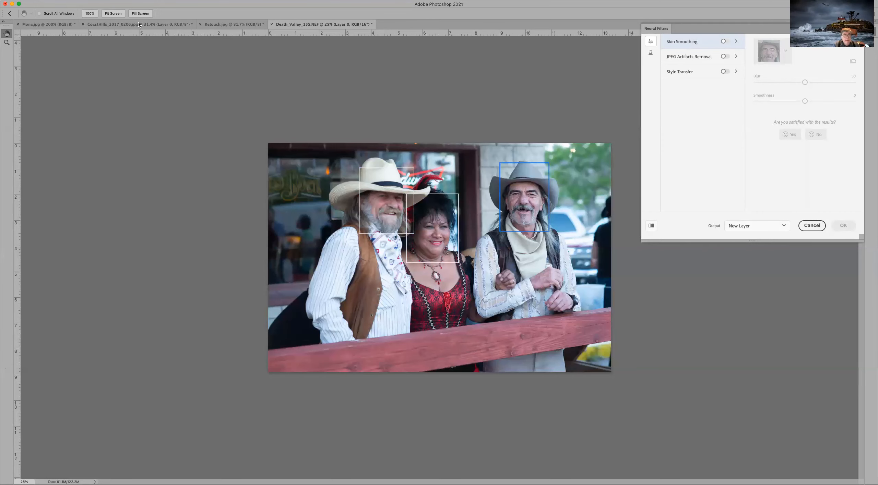
pyautogui.click(811, 226)
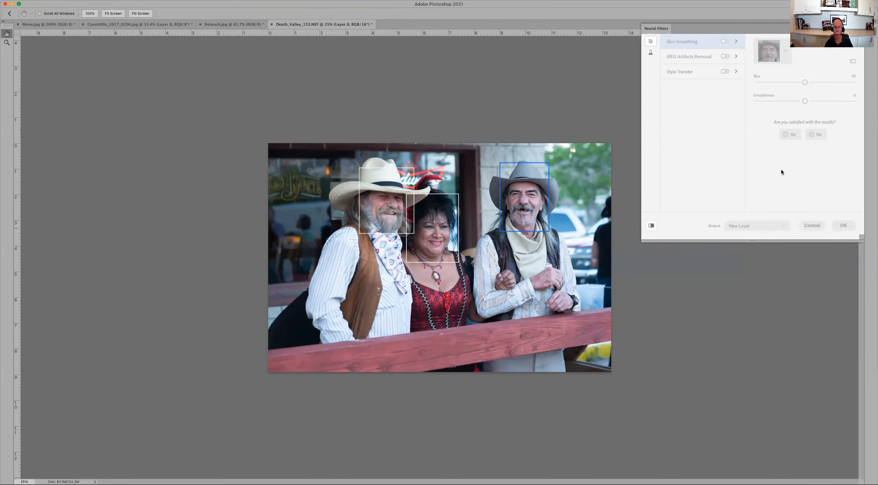
# Return to the CoastHills portrait and clear the lasso selection around the camera and hands
pyautogui.click(130, 25)
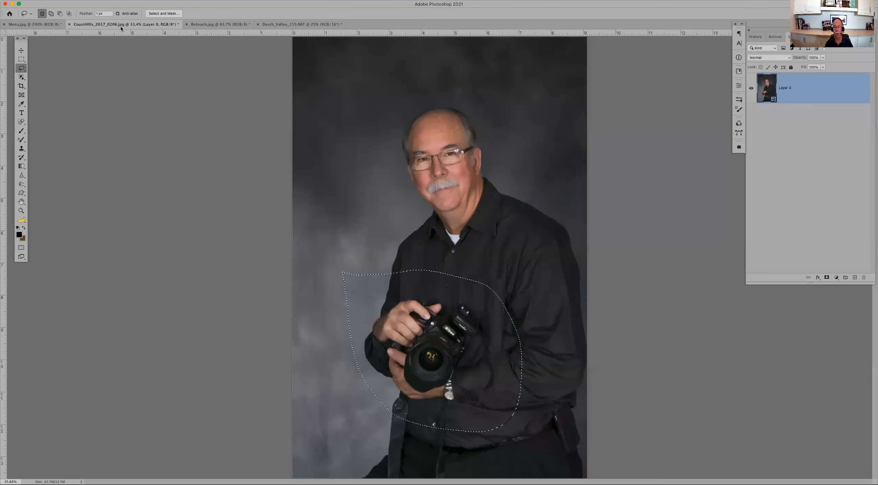
pyautogui.press('super+d')
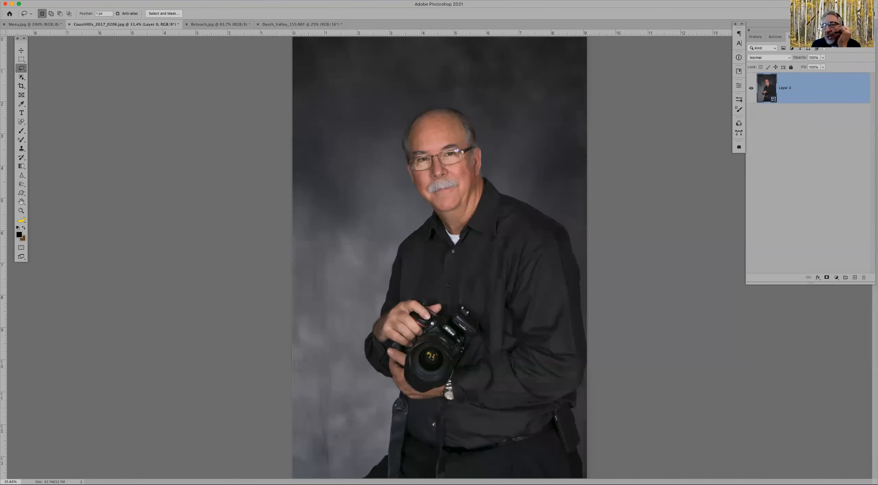
# Reopen Neural Filters on the Death Valley group photo and frame the man in the grey hat at 100% zoom
pyautogui.click(298, 24)
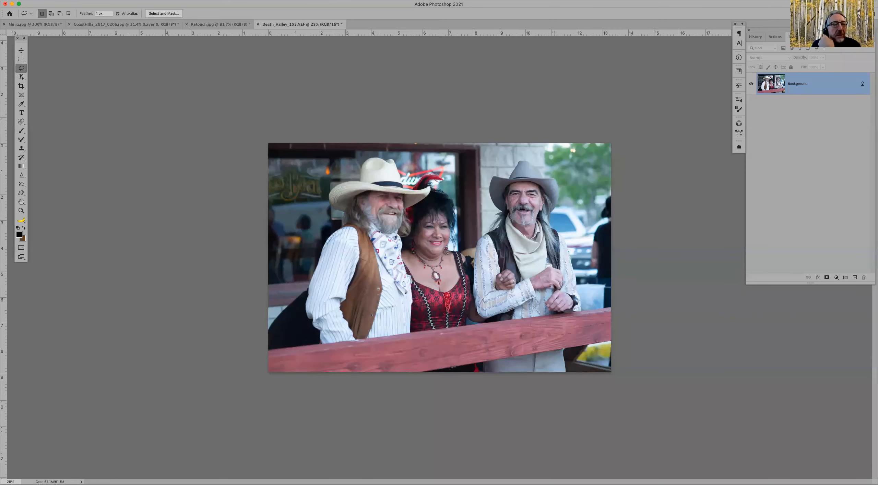
pyautogui.click(162, 0)
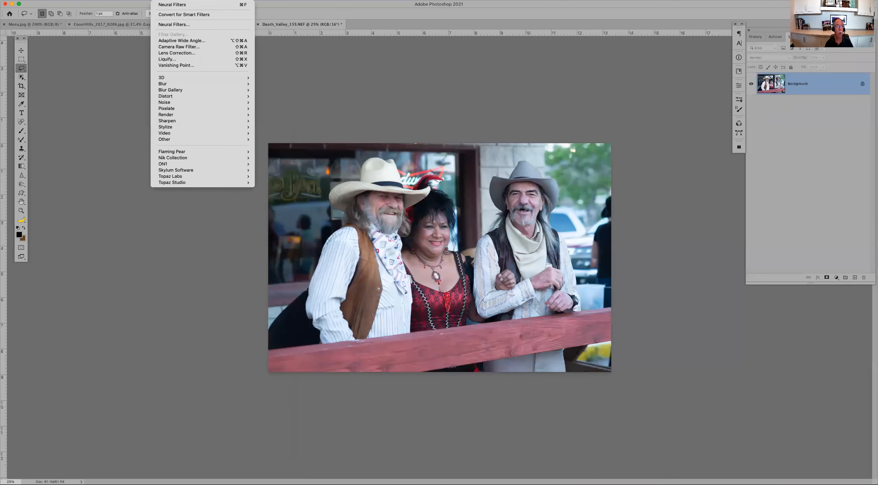
pyautogui.click(179, 24)
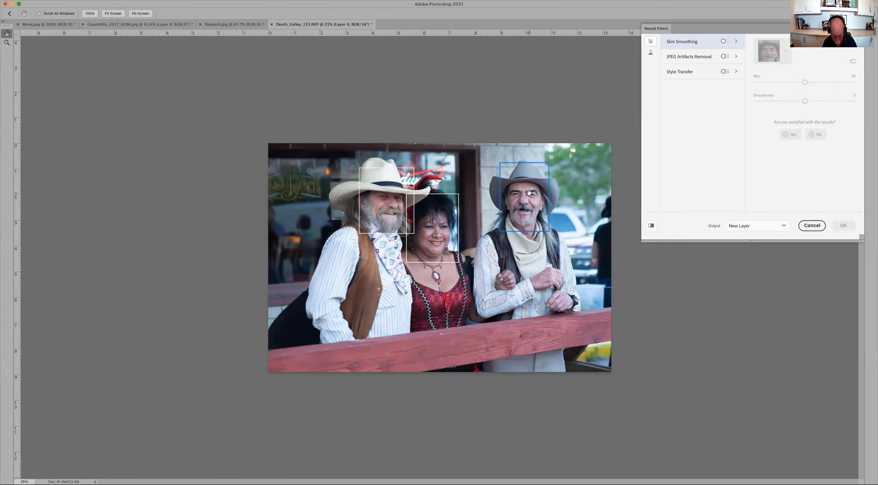
pyautogui.press('super+plus')
pyautogui.press('super+plus')
pyautogui.press('super+plus')
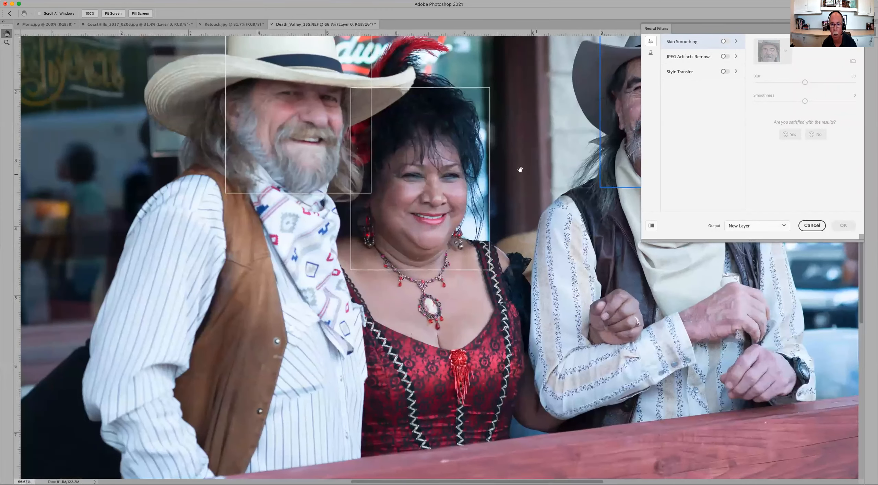
pyautogui.moveTo(513, 230); pyautogui.dragTo(280, 310)
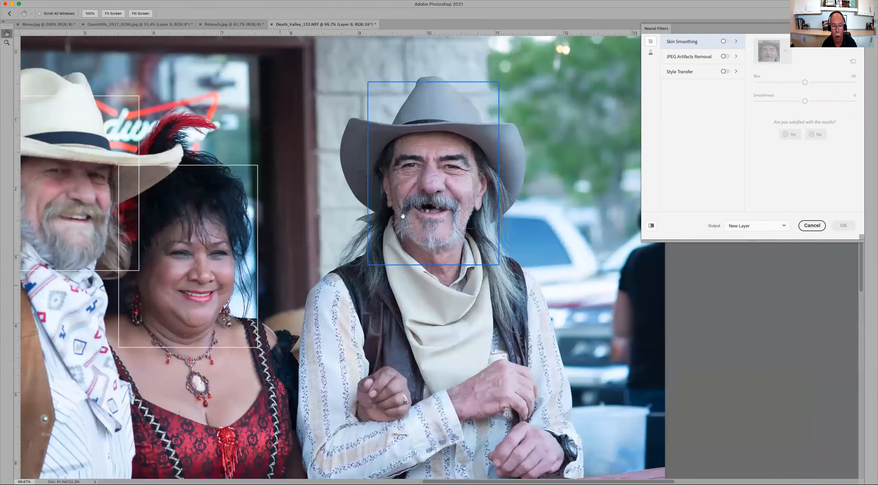
pyautogui.moveTo(428, 153); pyautogui.dragTo(405, 215)
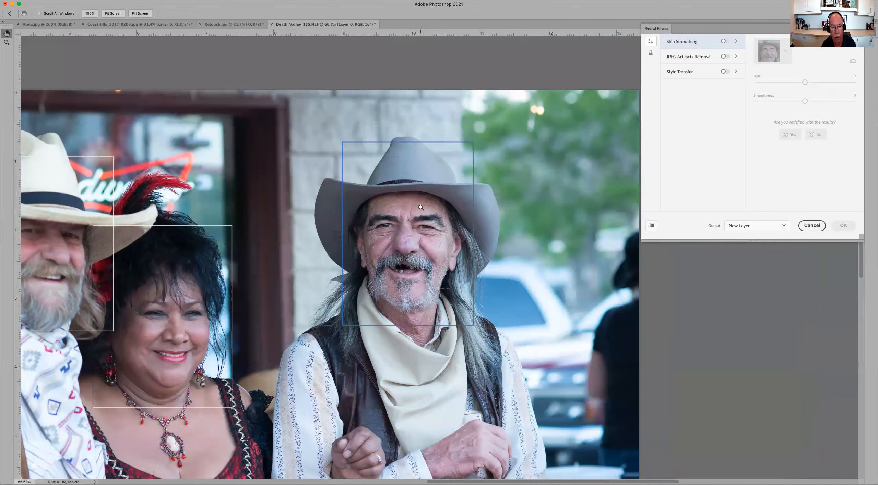
pyautogui.keyDown('alt'); pyautogui.click(421, 207); pyautogui.keyUp('alt')
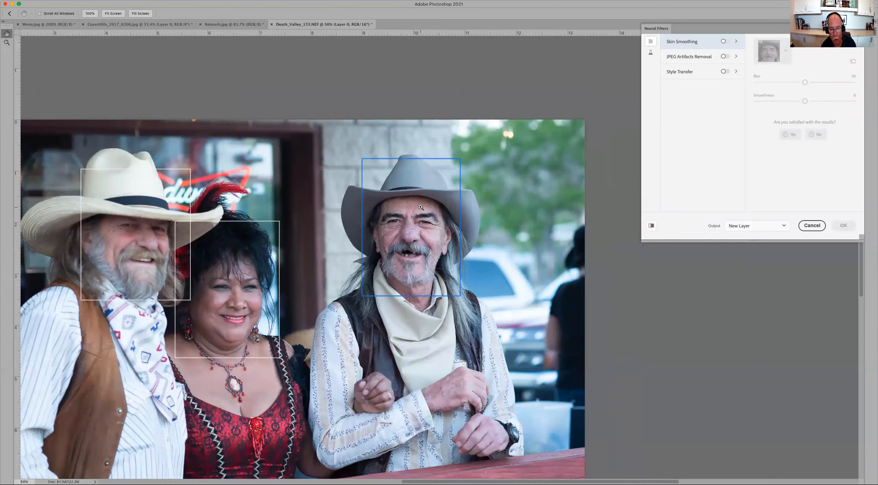
pyautogui.click(421, 207)
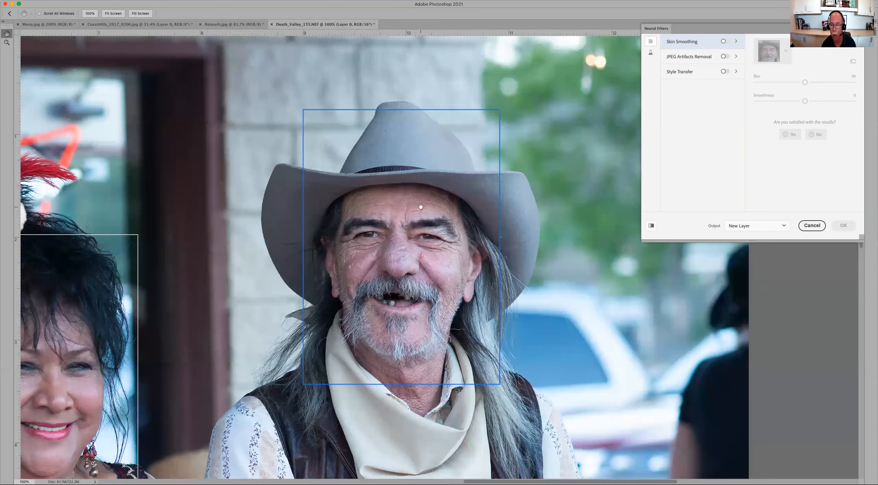
# Enable Skin Smoothing on the man's face, compare it with the original, and raise Smoothness to 36
pyautogui.click(725, 42)
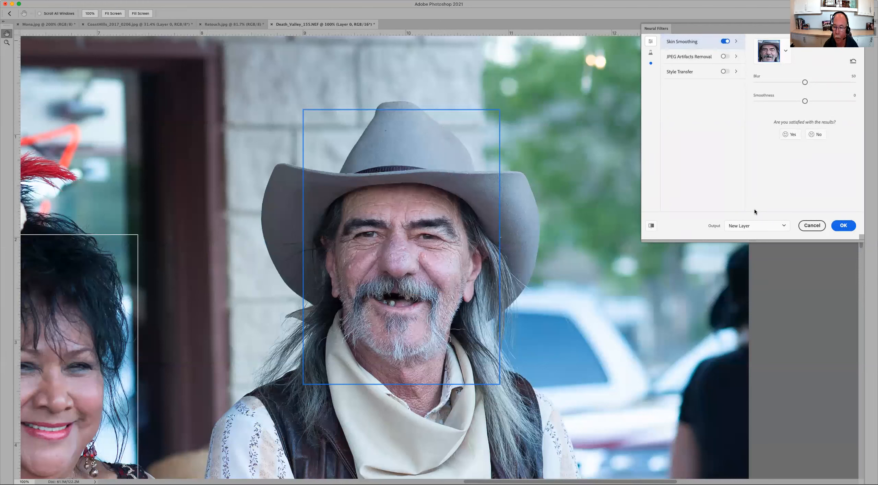
pyautogui.click(652, 226)
pyautogui.click(652, 226)
pyautogui.click(652, 226)
pyautogui.click(652, 226)
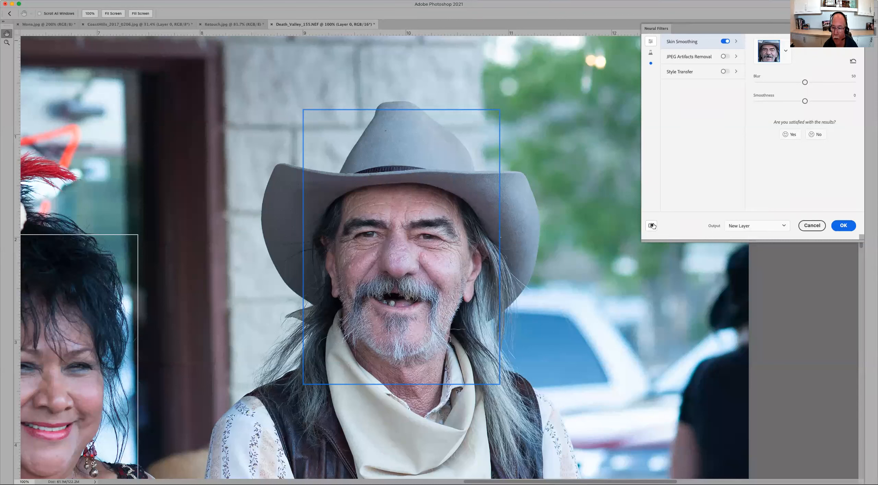
pyautogui.moveTo(805, 101); pyautogui.dragTo(834, 102)
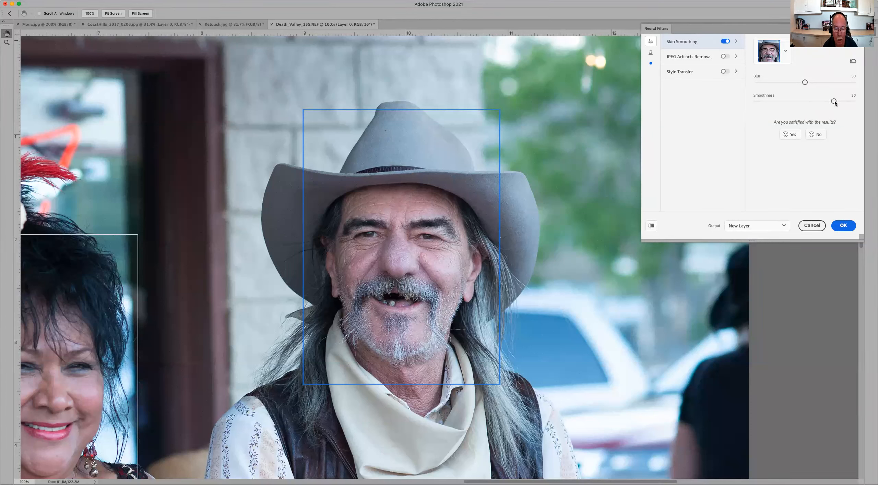
pyautogui.moveTo(834, 103); pyautogui.dragTo(840, 102)
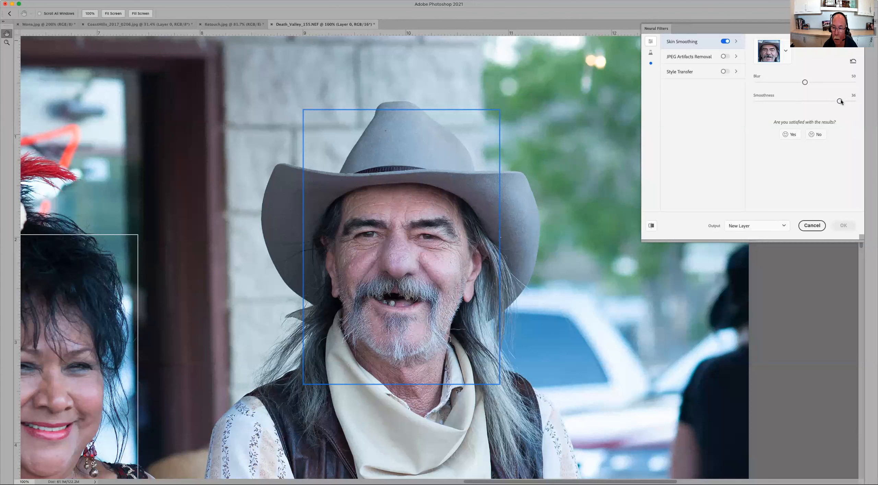
# Enable the beta Smart Portrait filter on the man's face and set Facial age to 33
pyautogui.click(650, 52)
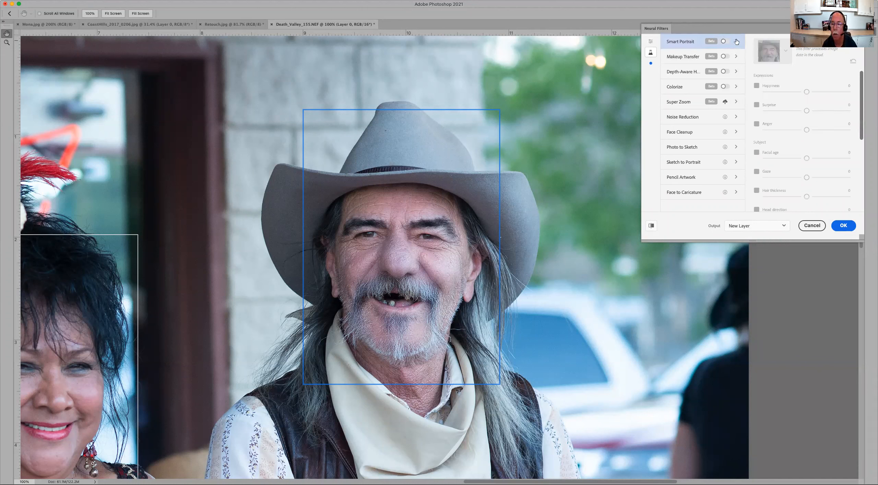
pyautogui.click(724, 42)
pyautogui.scroll(-5, 800, 120)
pyautogui.scroll(3, 797, 120)
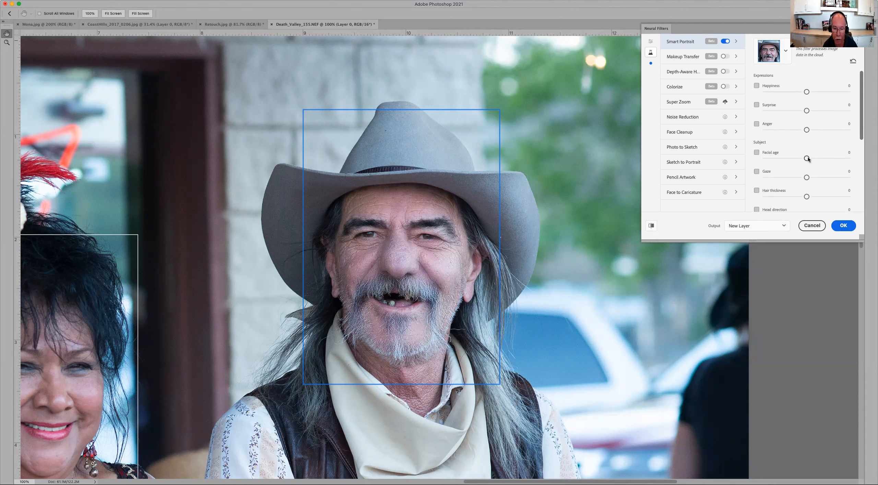
pyautogui.moveTo(808, 158); pyautogui.dragTo(834, 159)
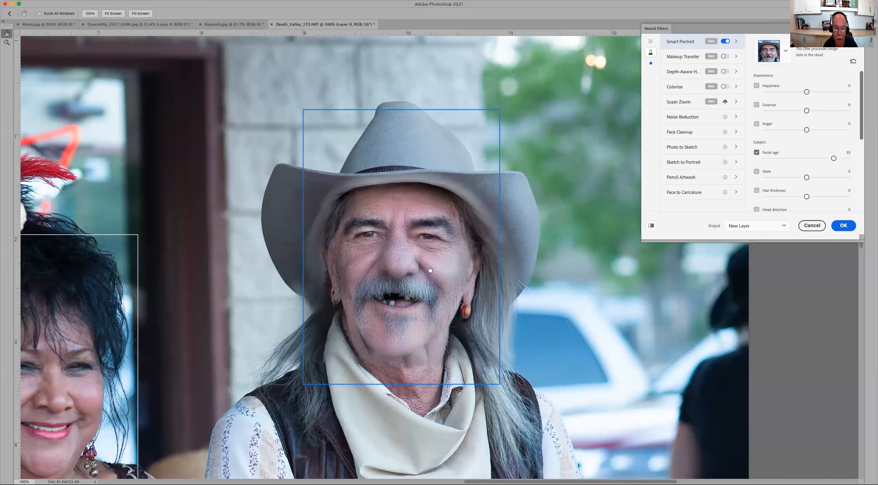
# Compare the face with Retain unique details off and on, and lower that setting to 44
pyautogui.scroll(-3, 803, 99)
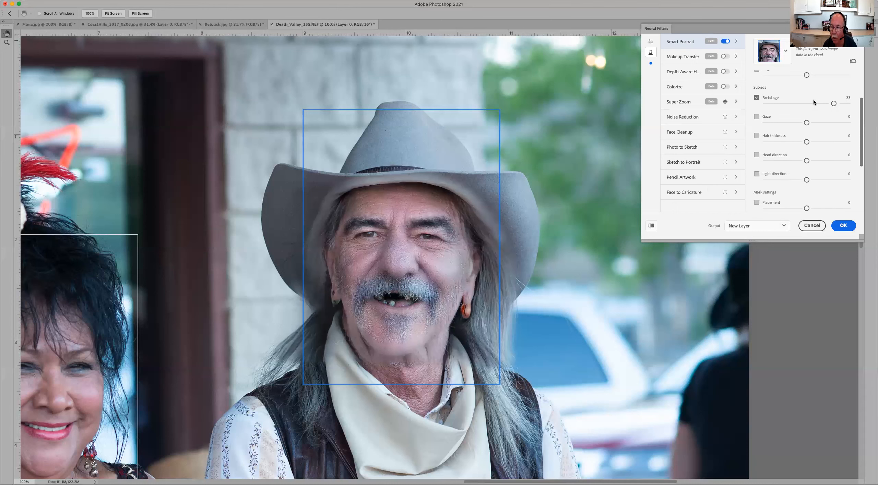
pyautogui.scroll(-5, 811, 106)
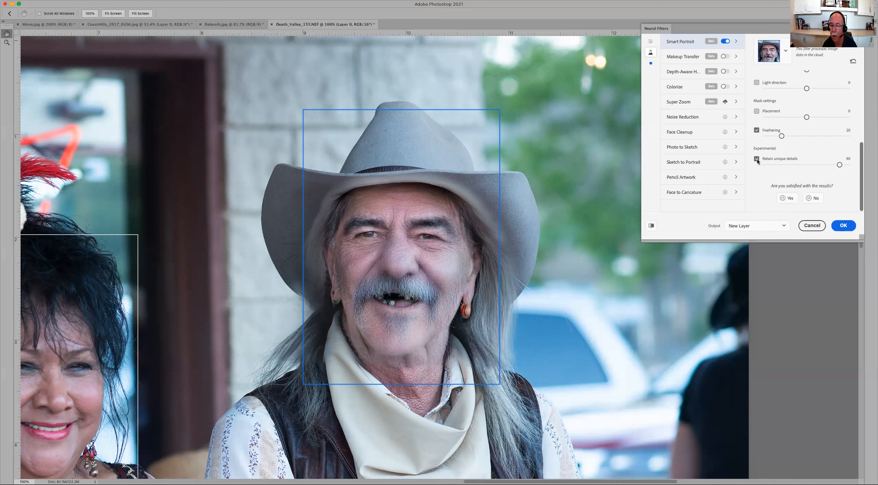
pyautogui.click(756, 158)
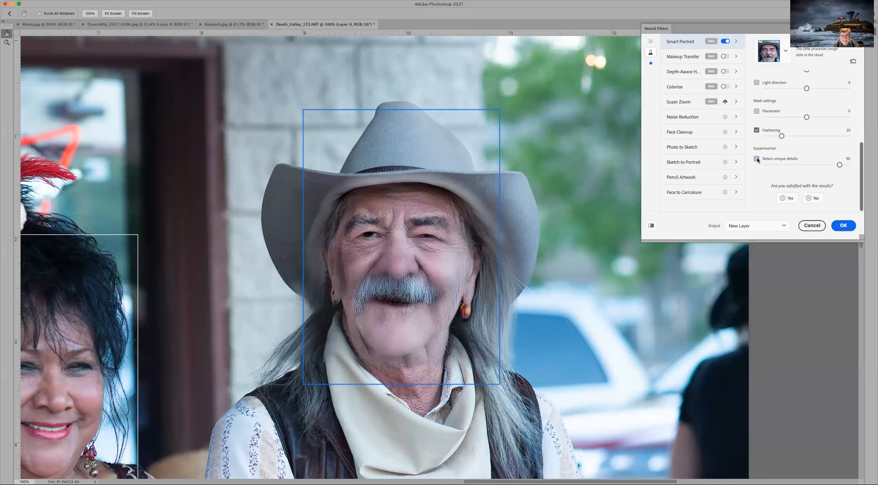
pyautogui.click(757, 159)
pyautogui.click(799, 165)
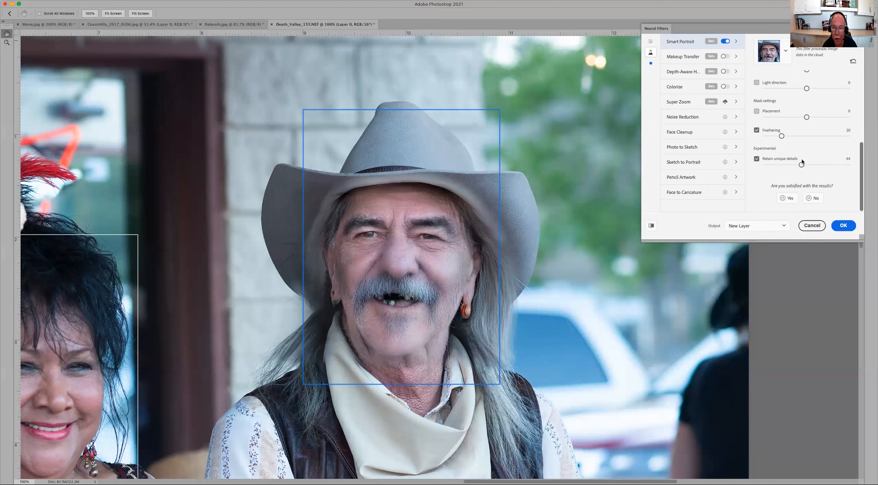
# Switch off Skin Smoothing and raise the Smart Portrait Facial age to 41
pyautogui.click(651, 41)
pyautogui.click(725, 41)
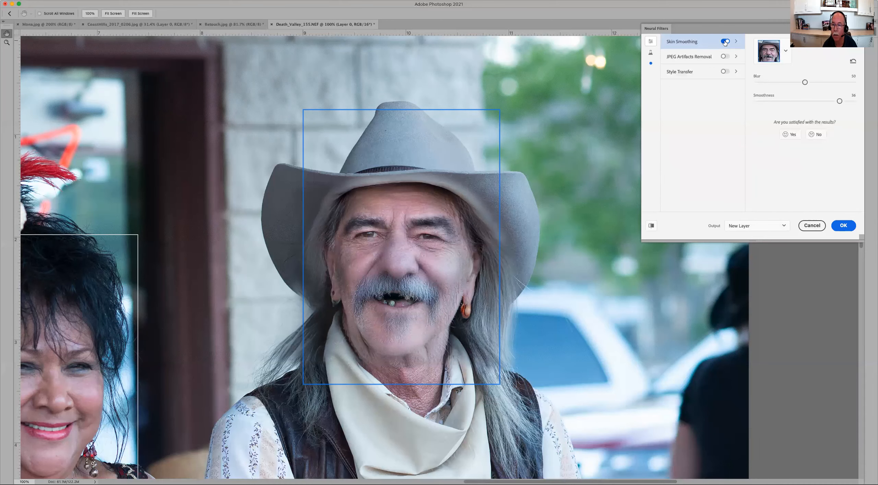
pyautogui.click(651, 53)
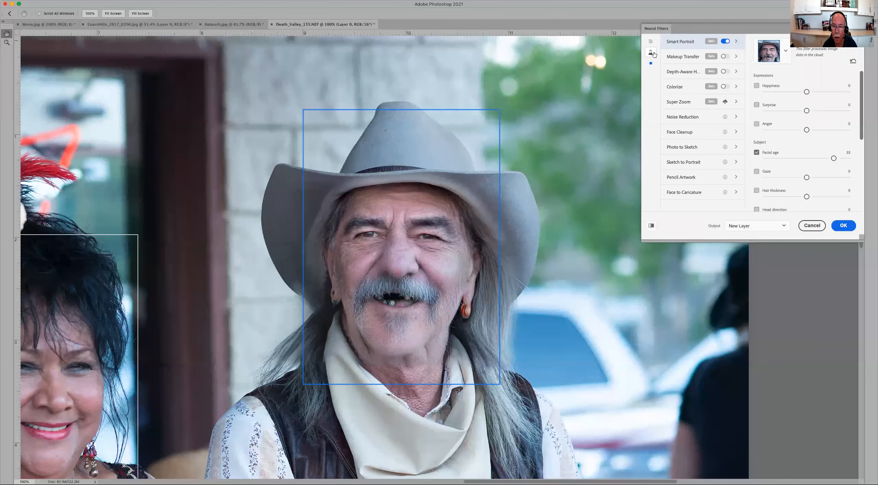
pyautogui.scroll(-2, 801, 118)
pyautogui.moveTo(833, 112); pyautogui.dragTo(840, 114)
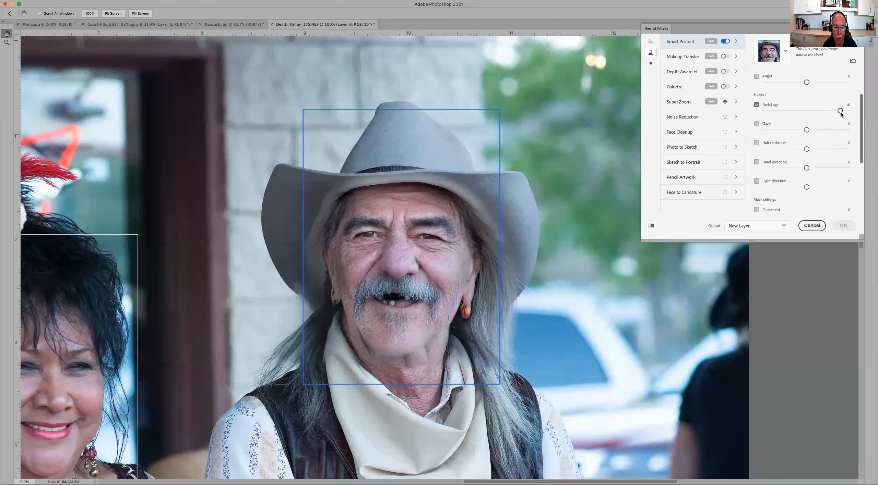
# Compare the aged face with Retain unique details off and on, and with Smart Portrait off and on
pyautogui.scroll(-5, 790, 143)
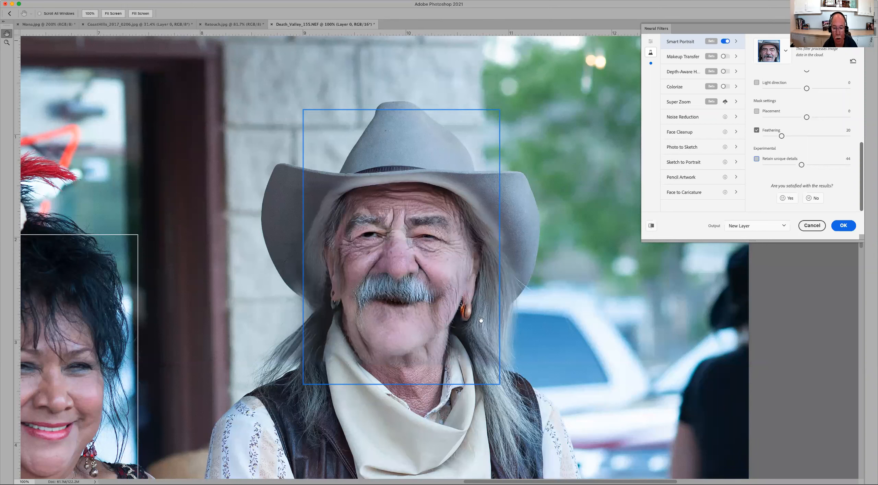
pyautogui.click(755, 159)
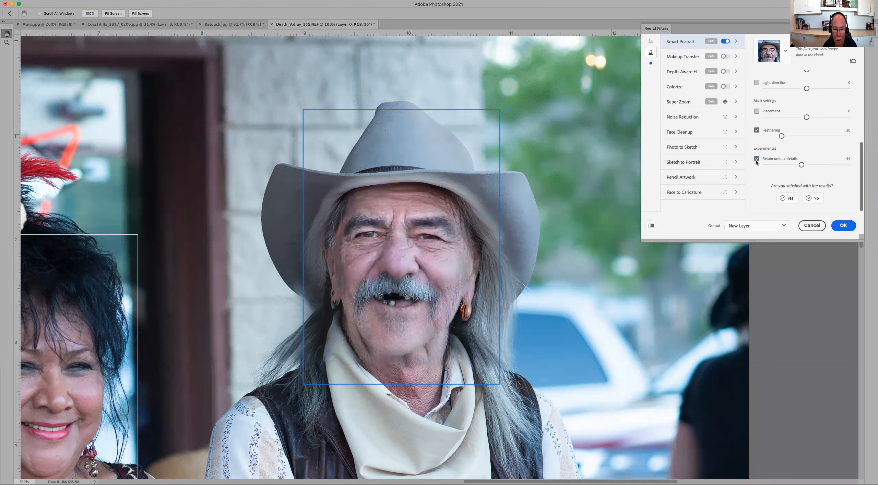
pyautogui.click(724, 41)
pyautogui.click(724, 41)
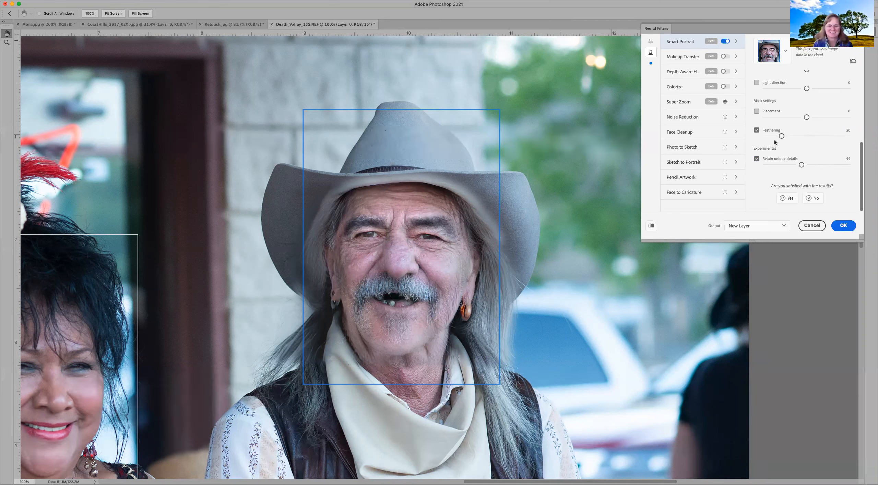
pyautogui.scroll(5, 772, 136)
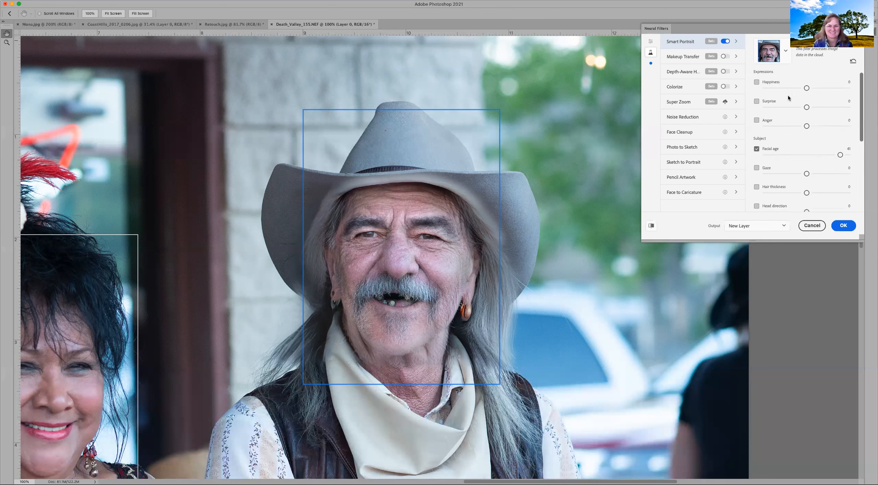
# Set the Smart Portrait Facial age of the man in the grey hat to -32 and enable Happiness at 18
pyautogui.click(777, 154)
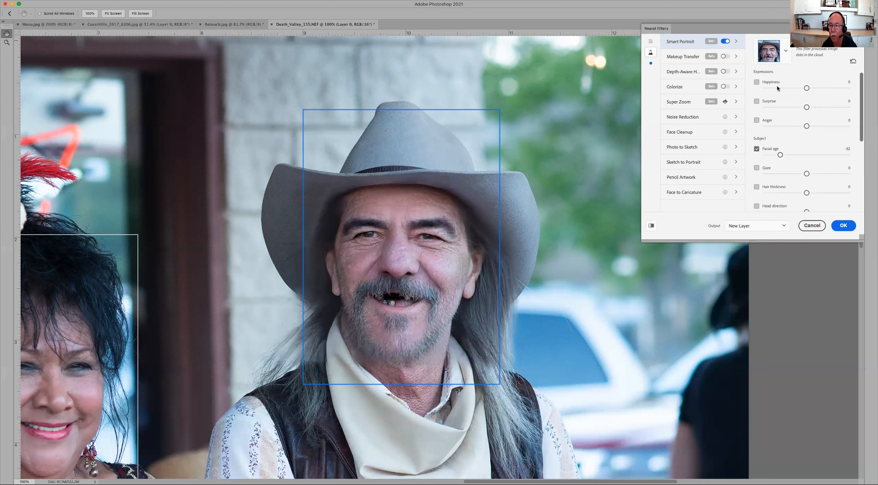
pyautogui.click(757, 82)
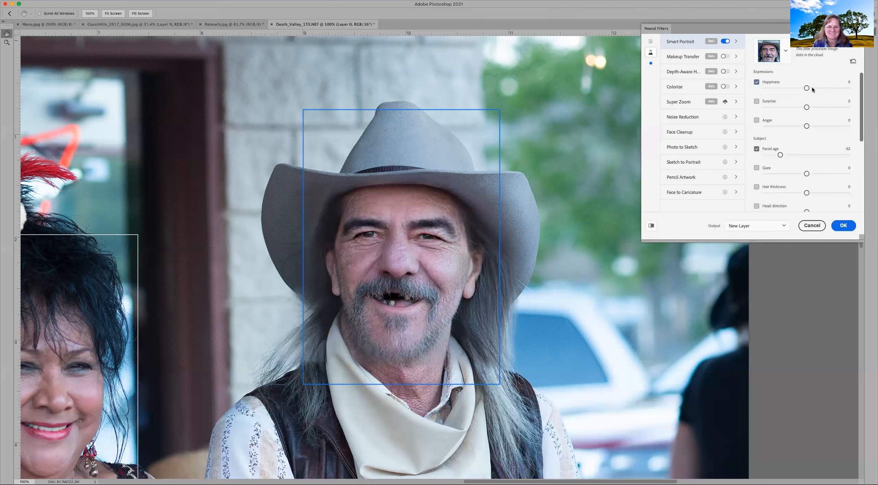
pyautogui.moveTo(807, 89); pyautogui.dragTo(821, 88)
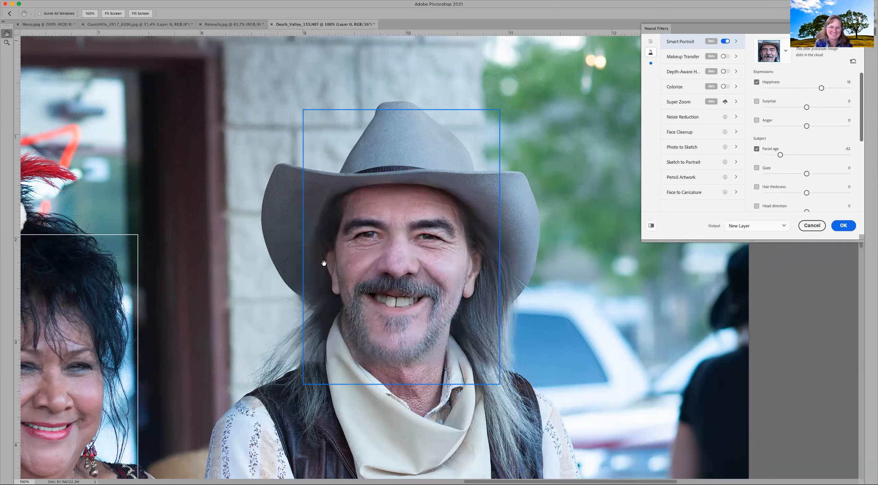
# Select the woman's face for Smart Portrait and set her Facial age to -26
pyautogui.moveTo(289, 244); pyautogui.dragTo(389, 190)
pyautogui.hscroll(-10, 389, 190)
pyautogui.scroll(-5, 389, 190)
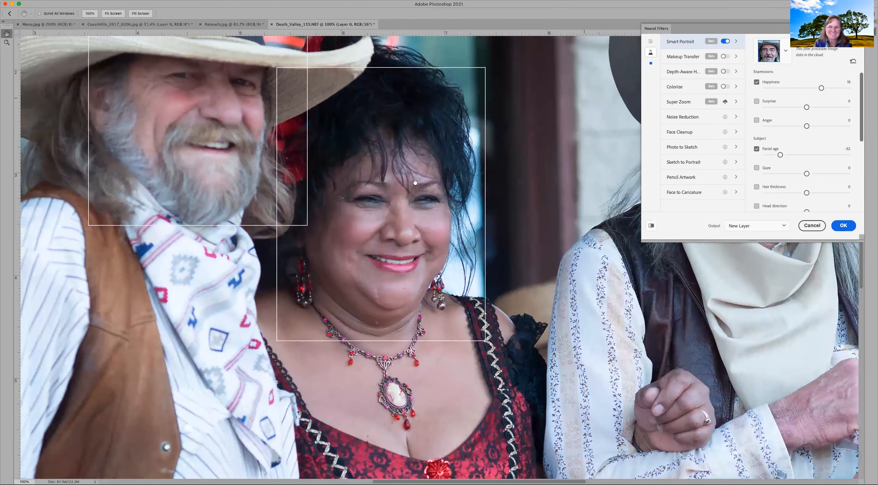
pyautogui.click(415, 183)
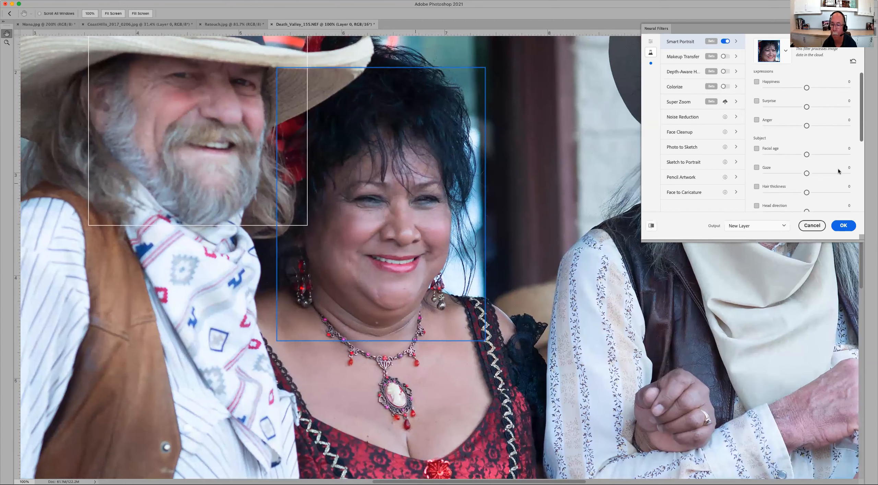
pyautogui.scroll(-1, 837, 168)
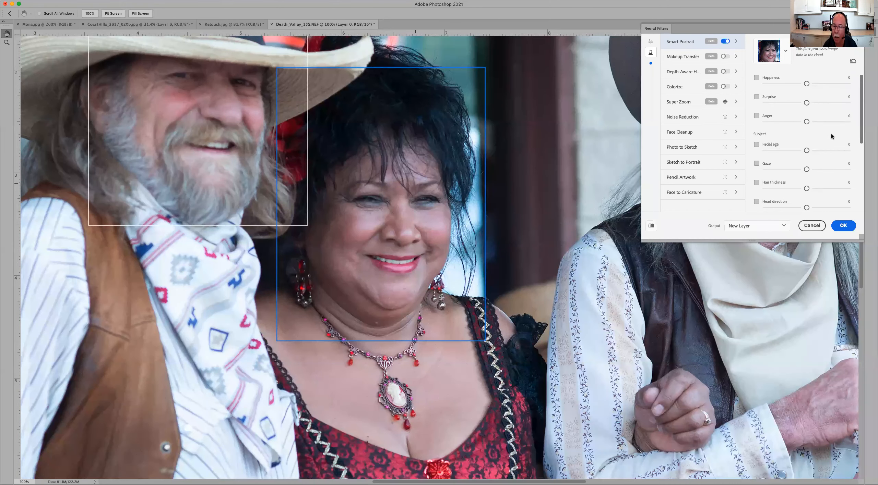
pyautogui.scroll(-2, 823, 108)
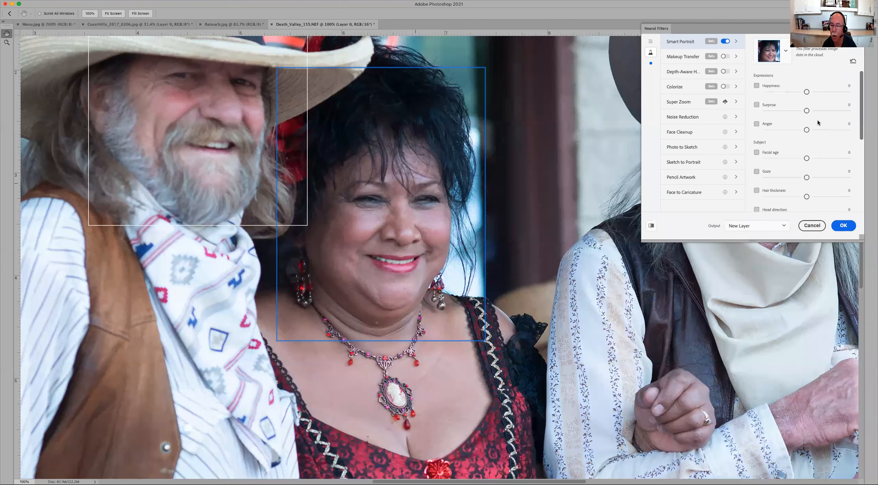
pyautogui.scroll(-4, 816, 127)
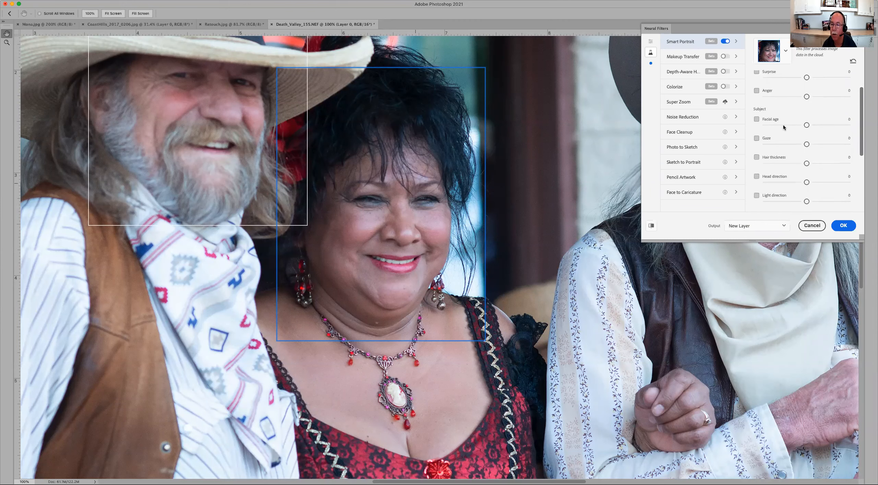
pyautogui.click(784, 125)
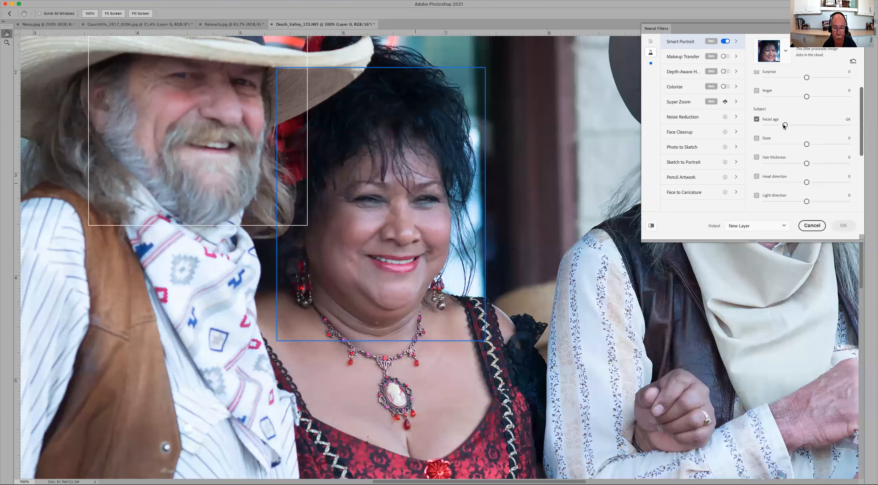
pyautogui.press('super+Tab')
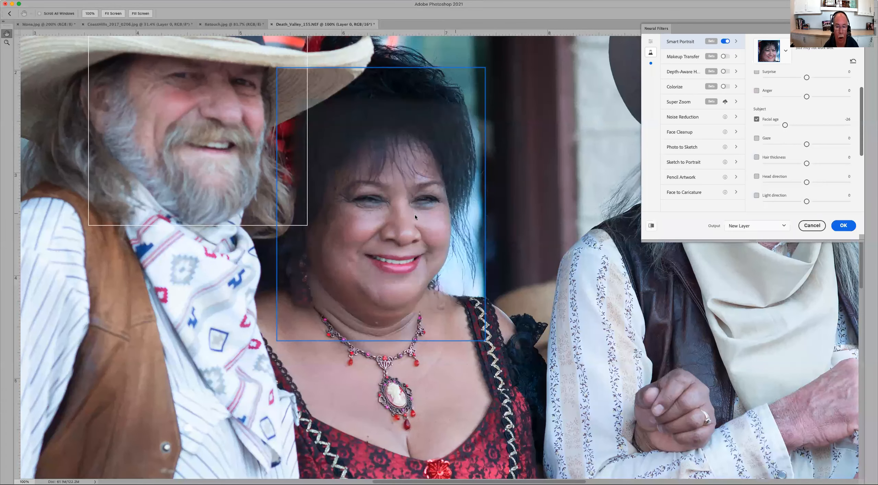
# Shift the woman's Gaze to -46
pyautogui.scroll(-1, 805, 125)
pyautogui.scroll(-3, 804, 129)
pyautogui.scroll(3, 804, 129)
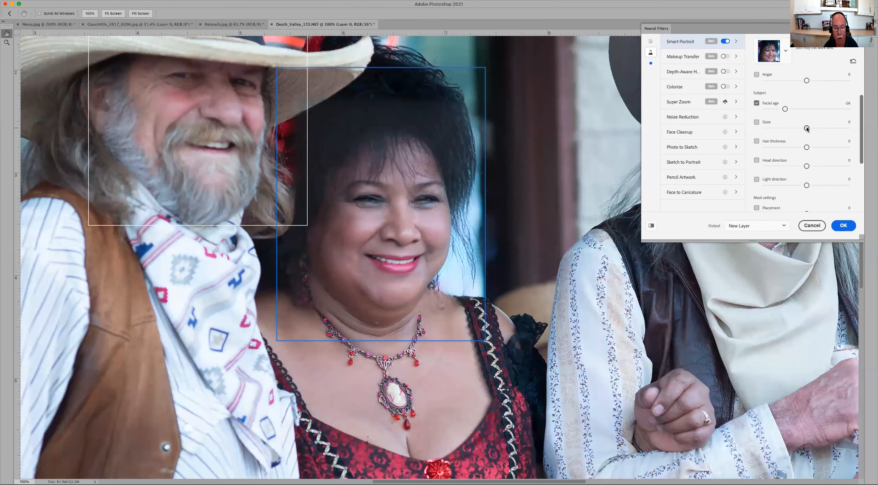
pyautogui.click(806, 128)
pyautogui.moveTo(806, 128); pyautogui.dragTo(798, 129)
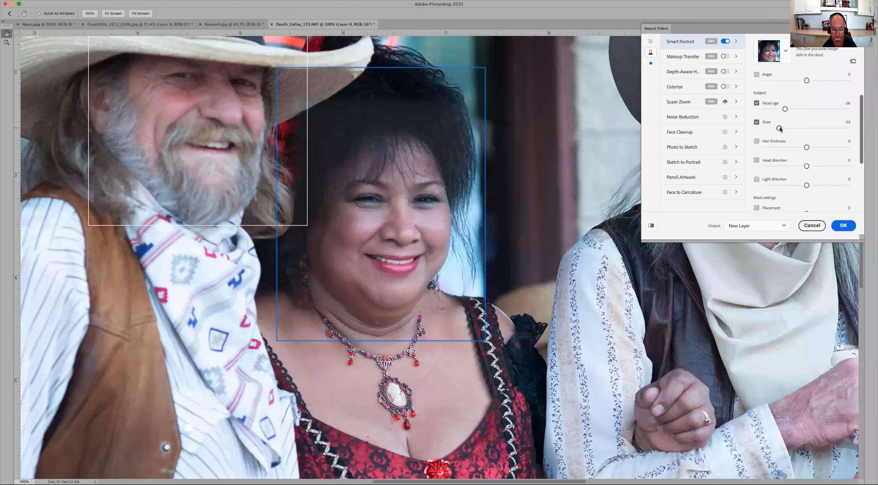
pyautogui.moveTo(779, 127); pyautogui.dragTo(767, 128)
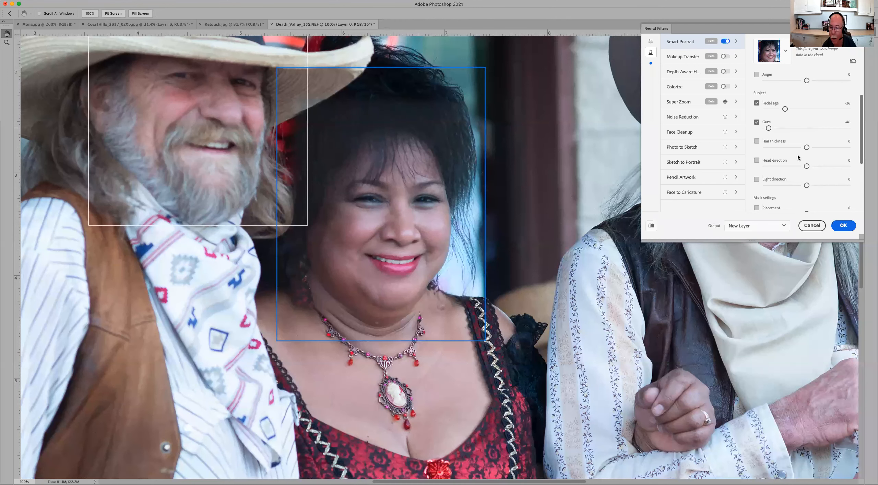
# Compare the woman's altered age and gaze with the original image by toggling the preview
pyautogui.click(654, 225)
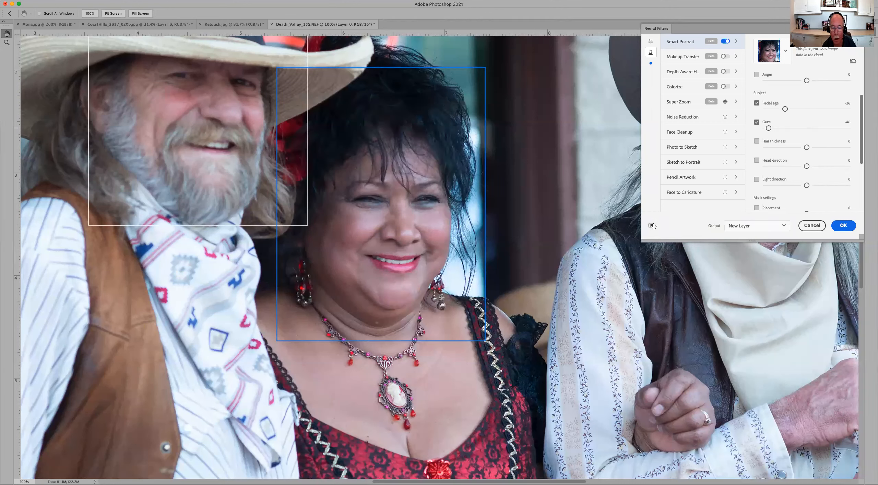
pyautogui.click(652, 226)
pyautogui.click(651, 227)
pyautogui.click(651, 226)
pyautogui.click(651, 227)
pyautogui.click(652, 226)
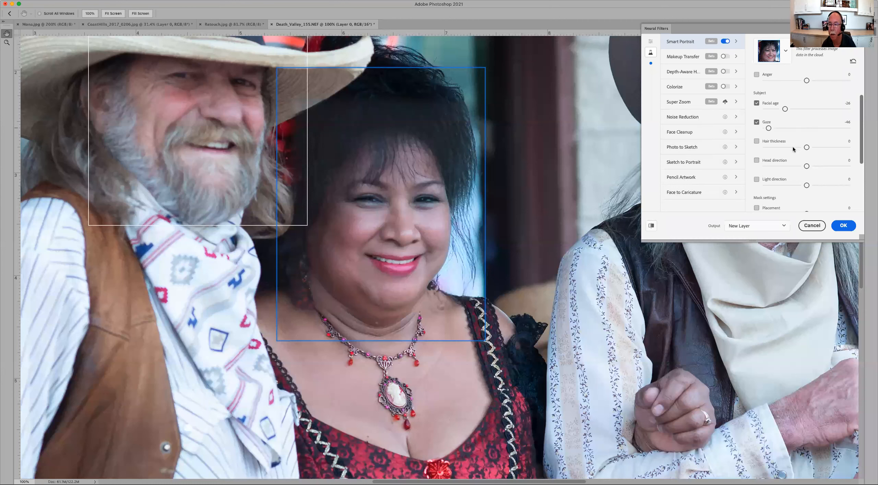
# Set the woman's Head direction to -32, check it against the original, and switch off her Facial age adjustment
pyautogui.moveTo(807, 167); pyautogui.dragTo(779, 168)
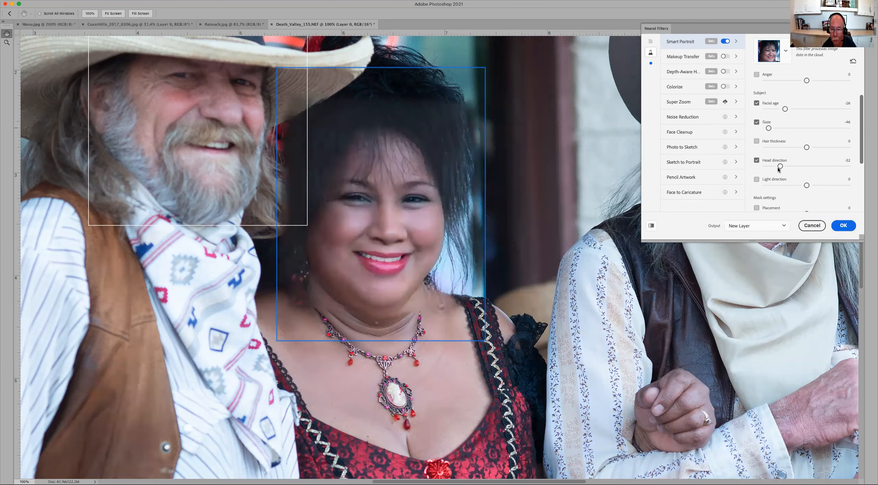
pyautogui.click(651, 226)
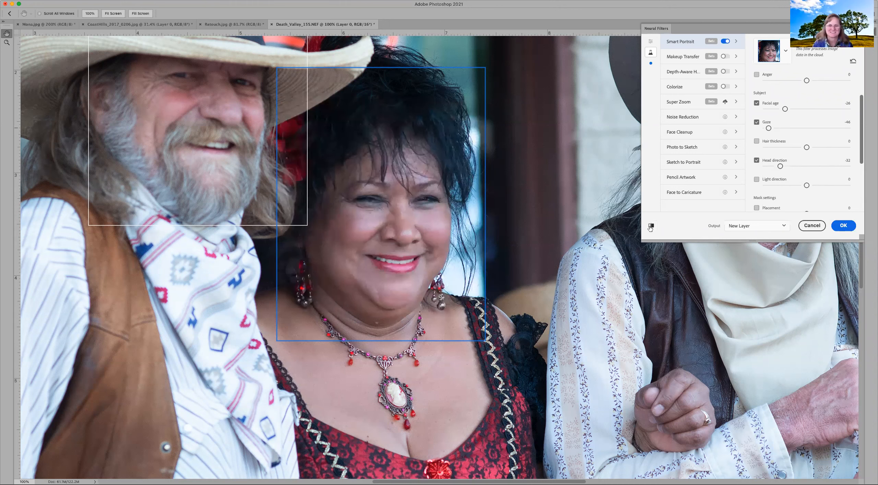
pyautogui.click(651, 226)
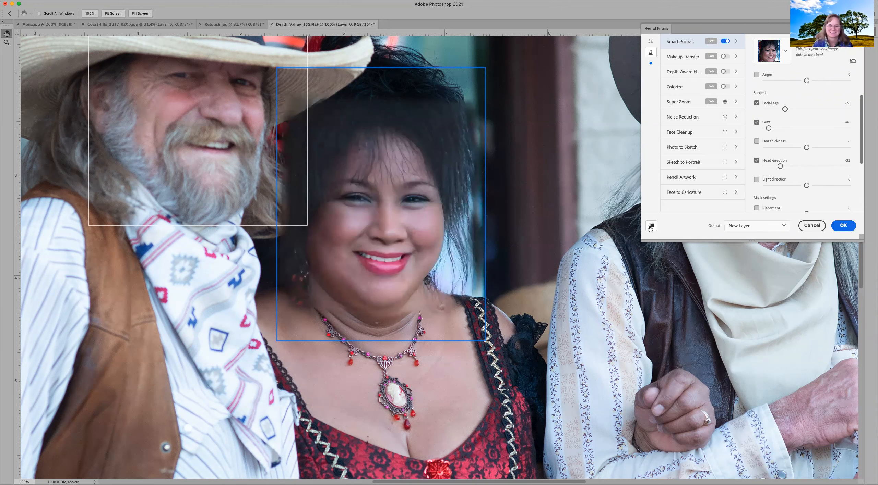
pyautogui.click(757, 104)
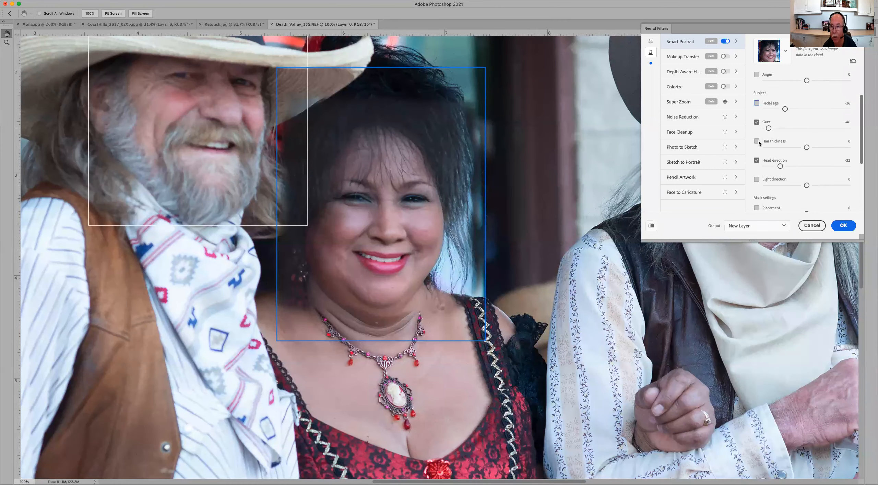
# Select the bearded man's face for Smart Portrait and set his Head direction to 25
pyautogui.click(220, 109)
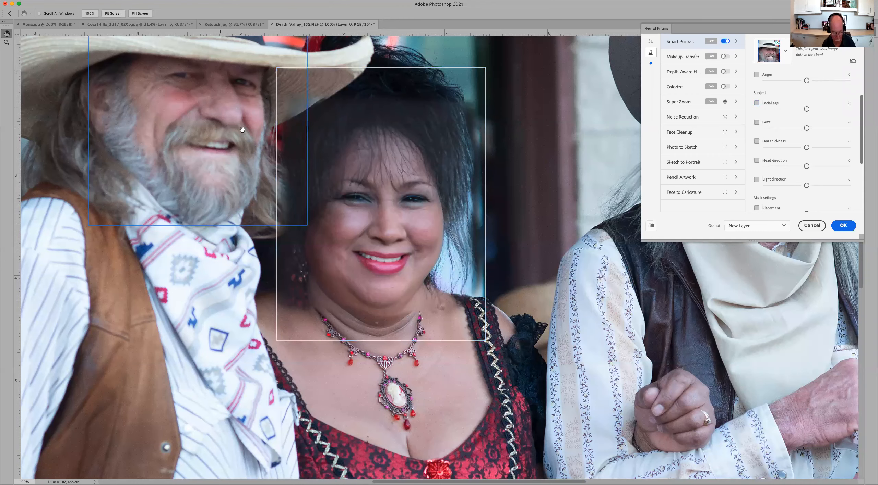
pyautogui.moveTo(242, 130); pyautogui.dragTo(471, 257)
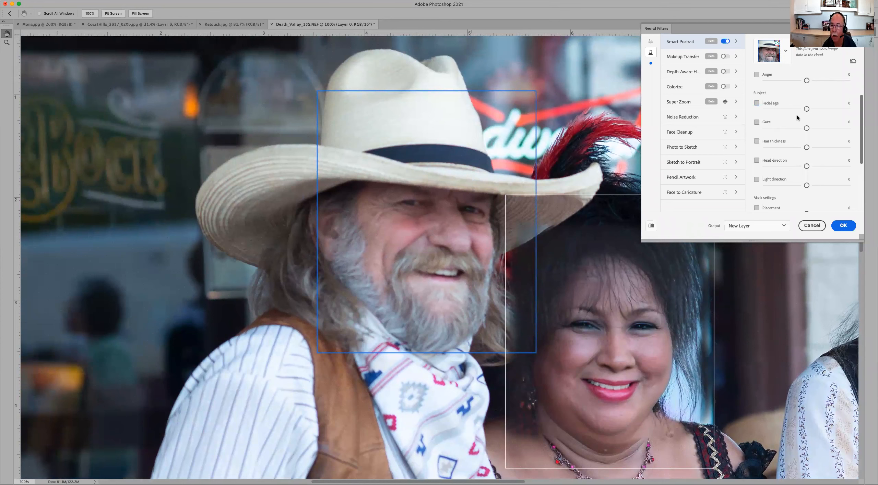
pyautogui.moveTo(806, 167); pyautogui.dragTo(827, 168)
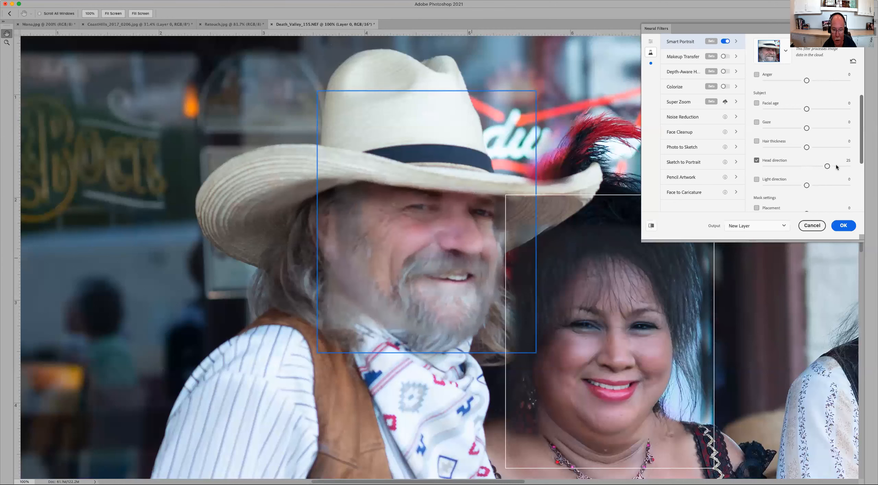
# Compare the bearded man's turned head with the original image by toggling the preview
pyautogui.click(650, 227)
pyautogui.click(651, 226)
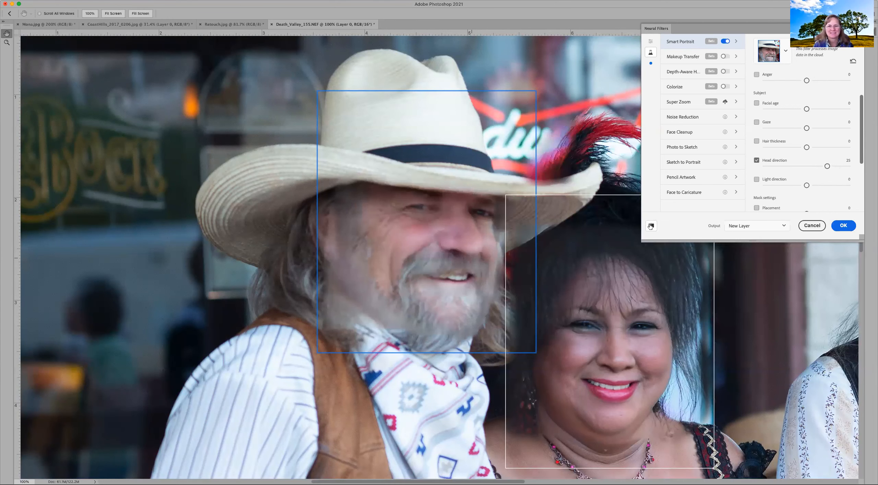
pyautogui.click(650, 226)
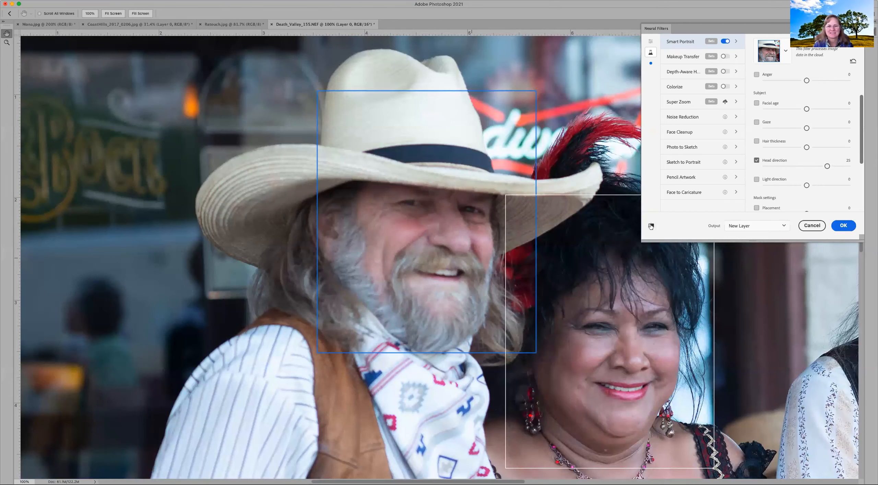
pyautogui.click(650, 226)
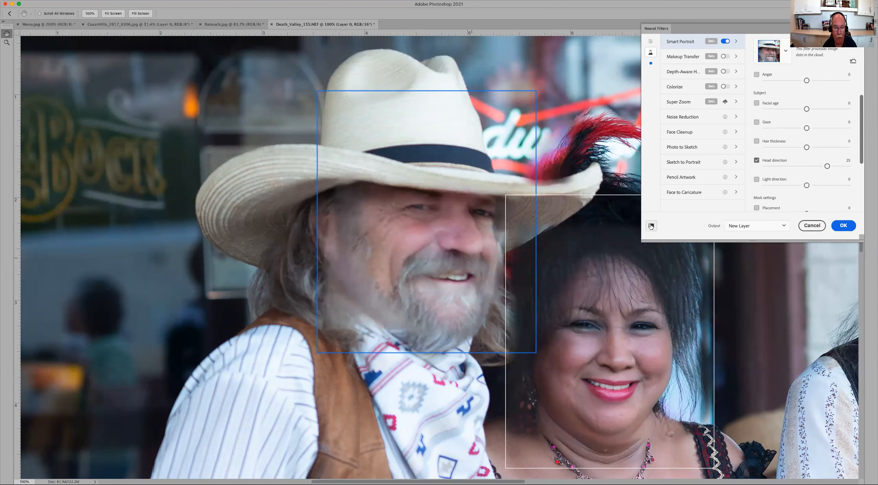
pyautogui.click(650, 227)
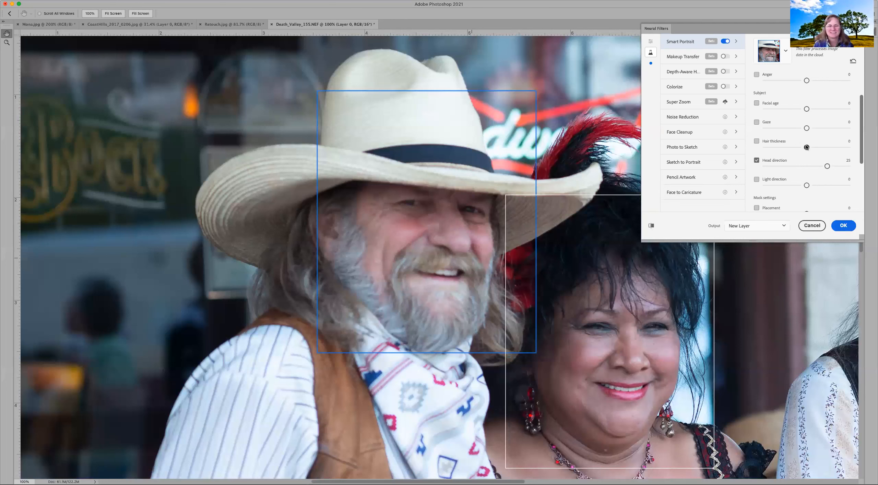
# Set the bearded man's Hair thickness to 21 and compare all three edited faces with the original photo
pyautogui.moveTo(806, 148); pyautogui.dragTo(824, 148)
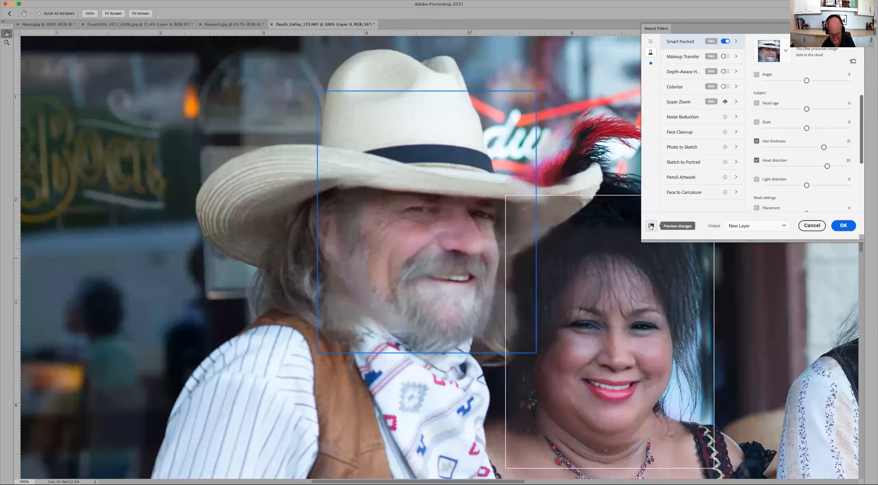
pyautogui.press('super+minus')
pyautogui.press('super+minus')
pyautogui.moveTo(534, 215); pyautogui.dragTo(346, 137)
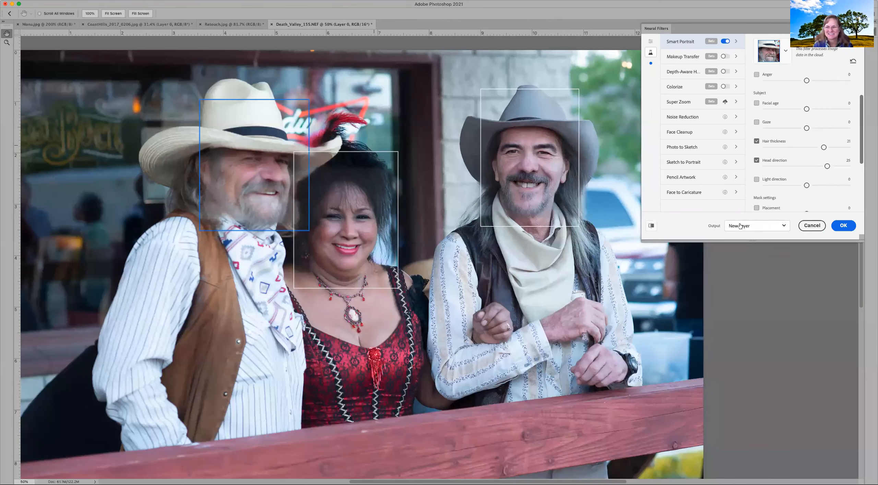
pyautogui.click(650, 226)
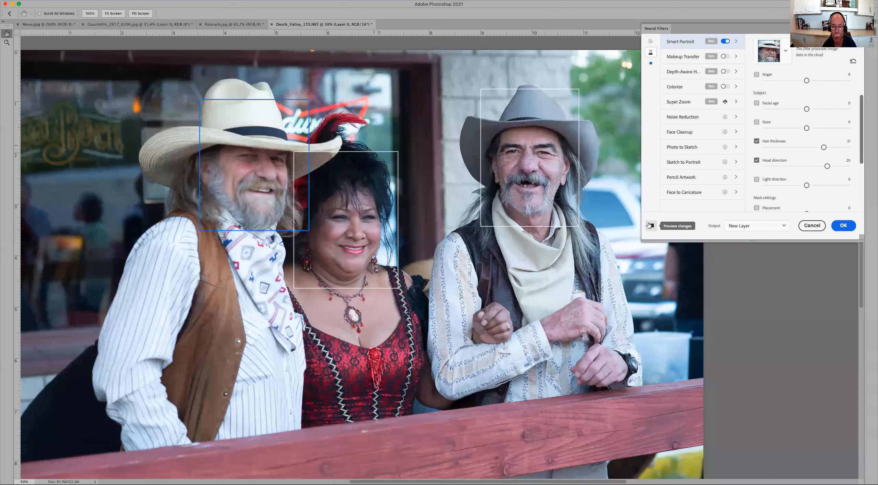
pyautogui.click(649, 226)
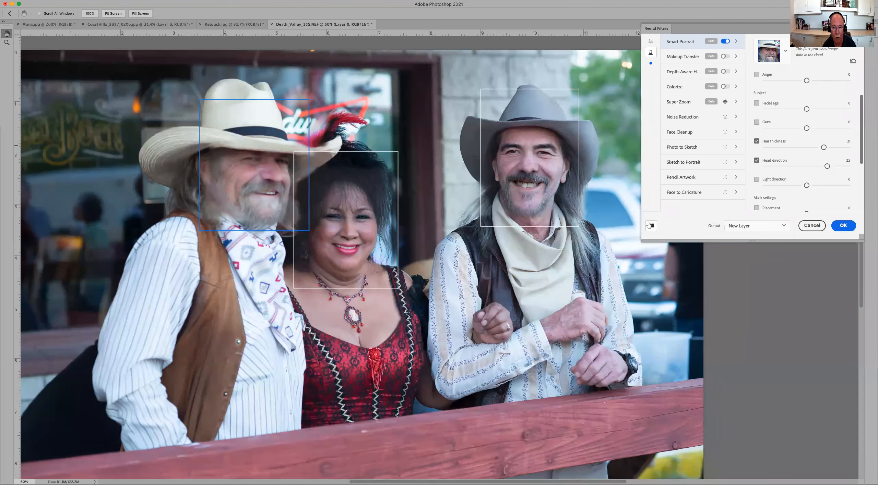
pyautogui.click(649, 225)
pyautogui.click(649, 225)
pyautogui.click(649, 226)
pyautogui.click(650, 226)
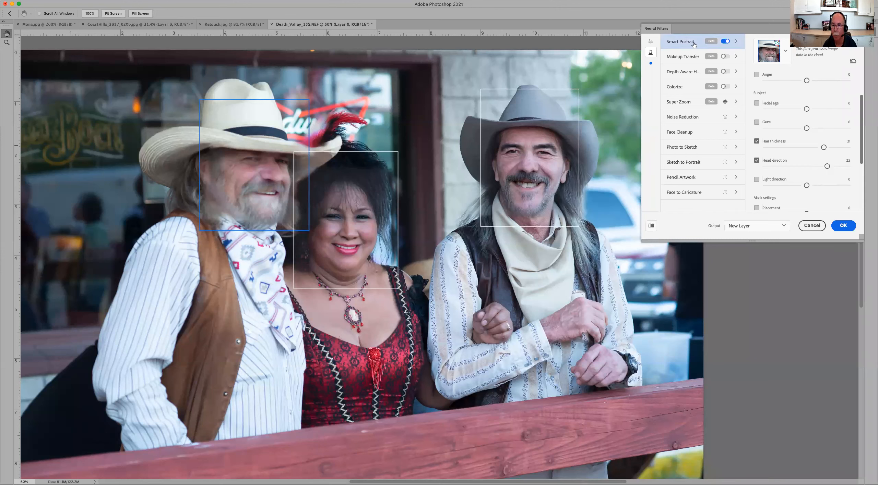
# Cancel the Neural Filters edits and close Death_Valley_155.NEF without saving
pyautogui.click(811, 226)
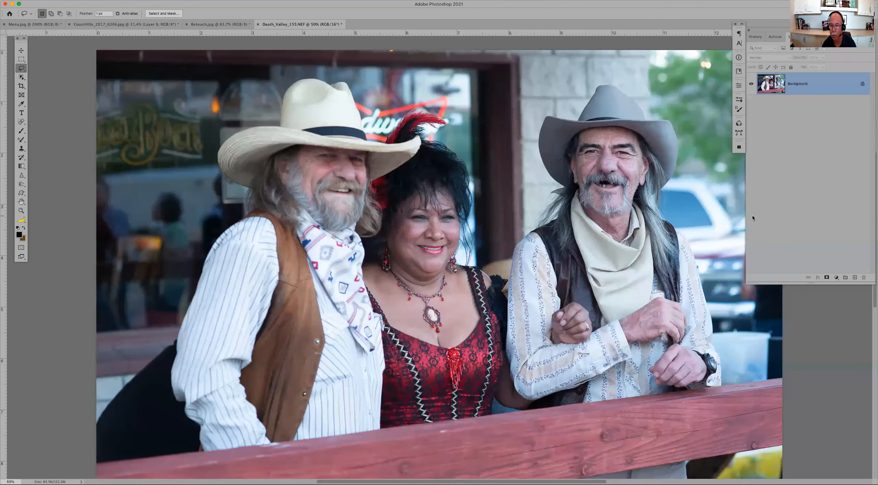
pyautogui.press('super+w')
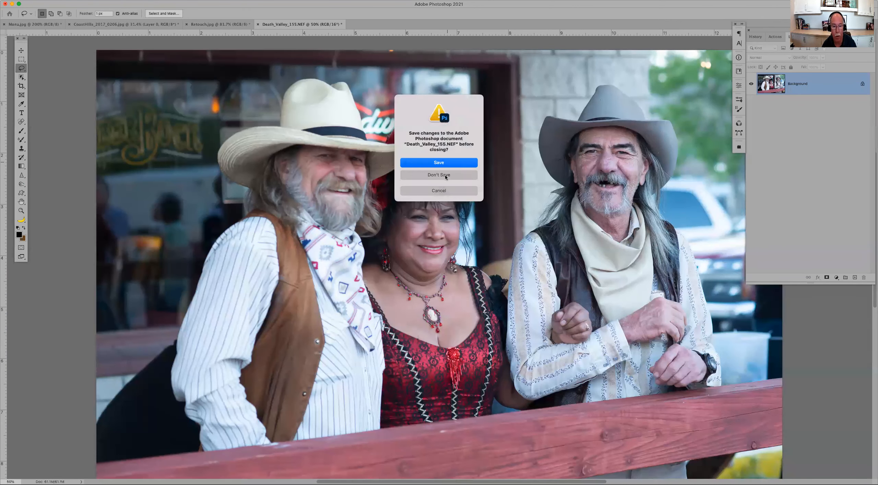
pyautogui.click(447, 178)
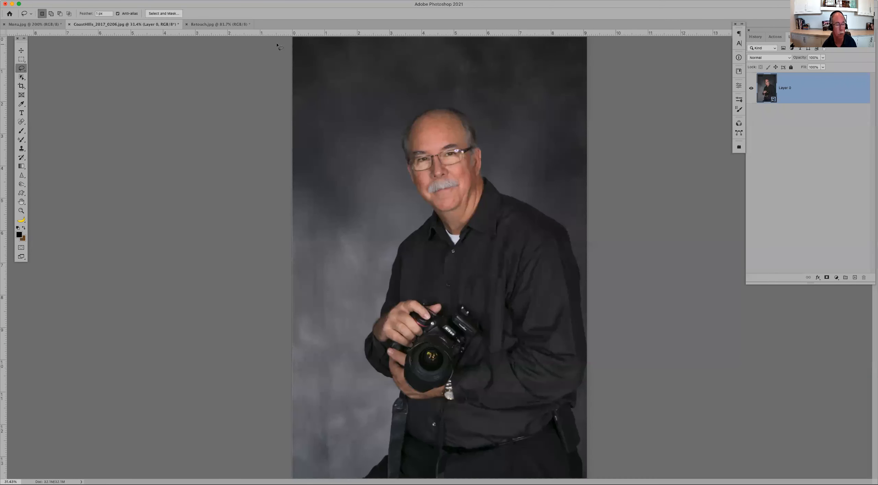
# Switch to the open Mona Lisa image
pyautogui.click(48, 25)
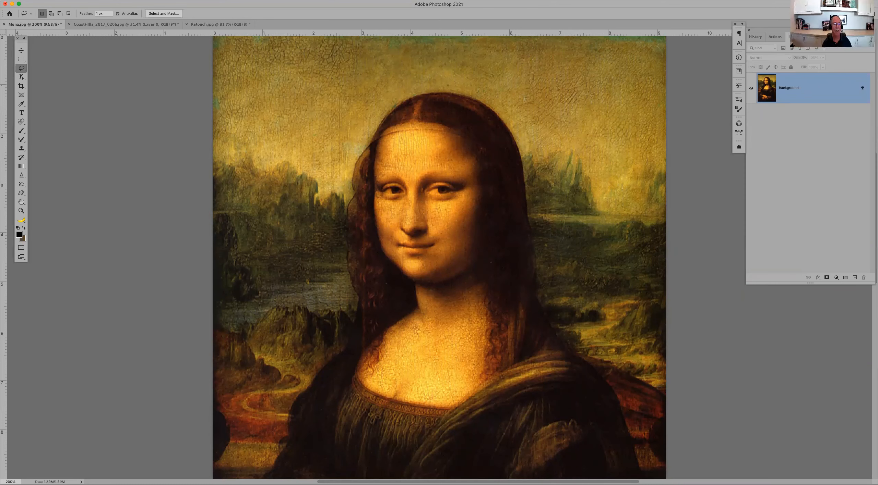
# Open Neural Filters for the Mona Lisa and turn on Skin Smoothing
pyautogui.click(161, 1)
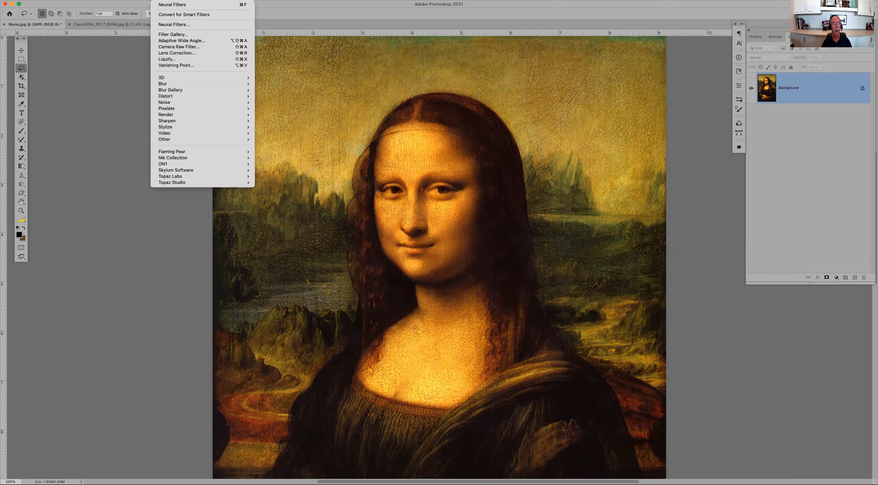
pyautogui.click(173, 25)
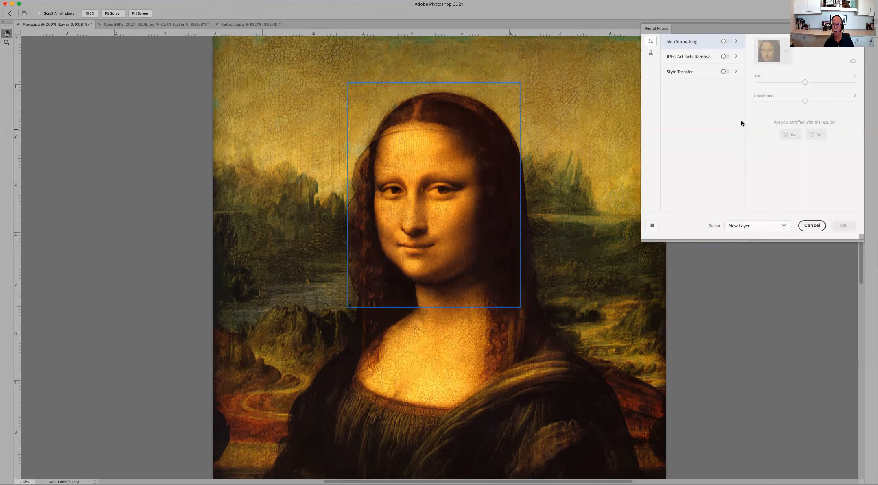
pyautogui.click(725, 41)
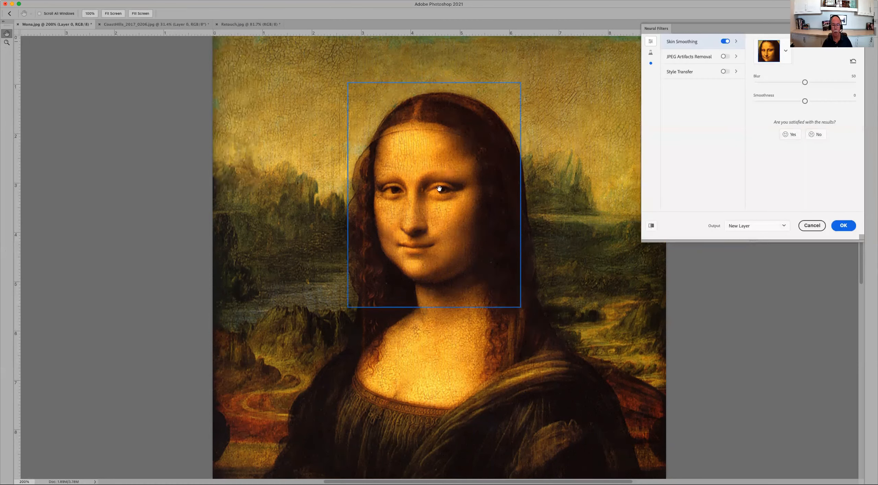
pyautogui.scroll(3, 442, 192)
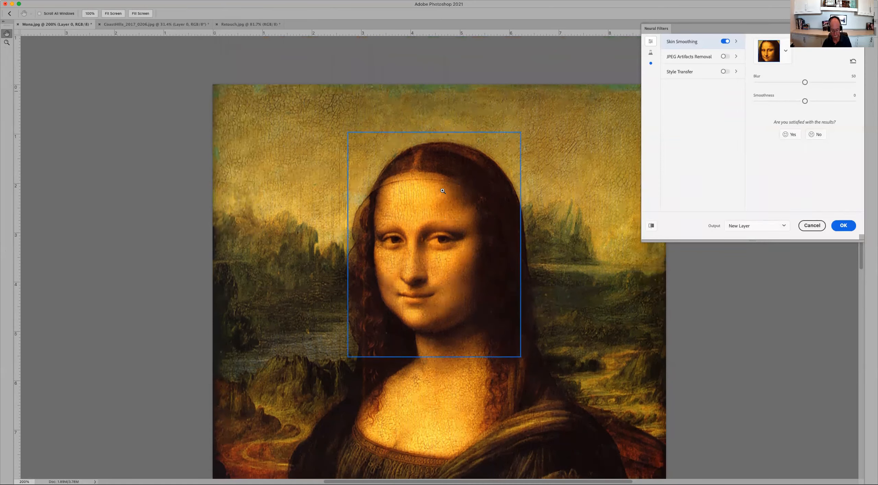
pyautogui.press('super+equal')
pyautogui.press('super+equal')
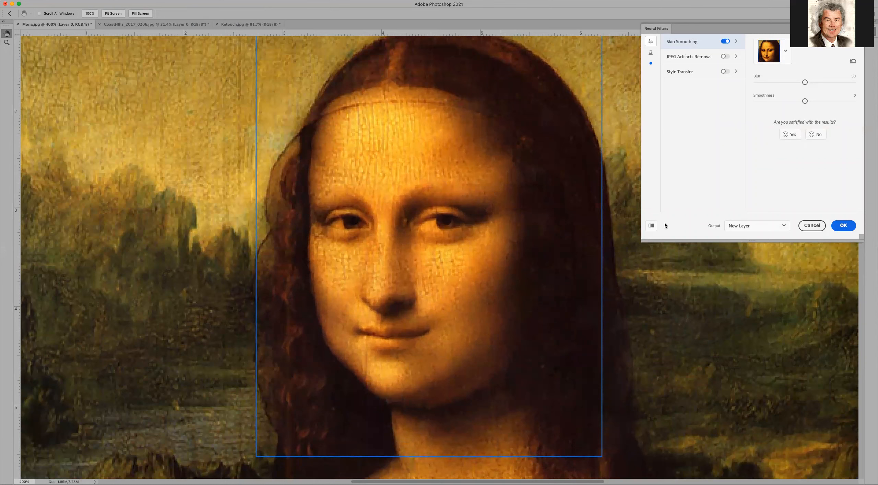
# Compare the smoothed Mona Lisa face with the original painting by toggling the preview
pyautogui.click(649, 227)
pyautogui.click(649, 226)
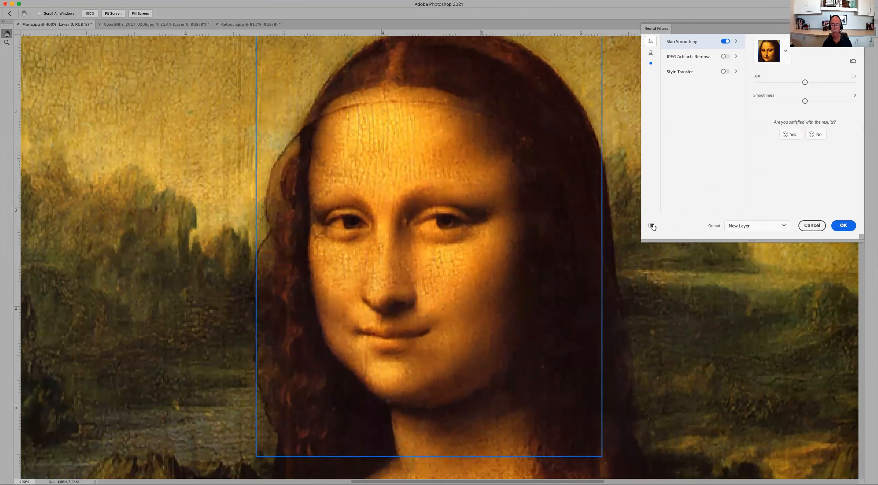
pyautogui.click(649, 225)
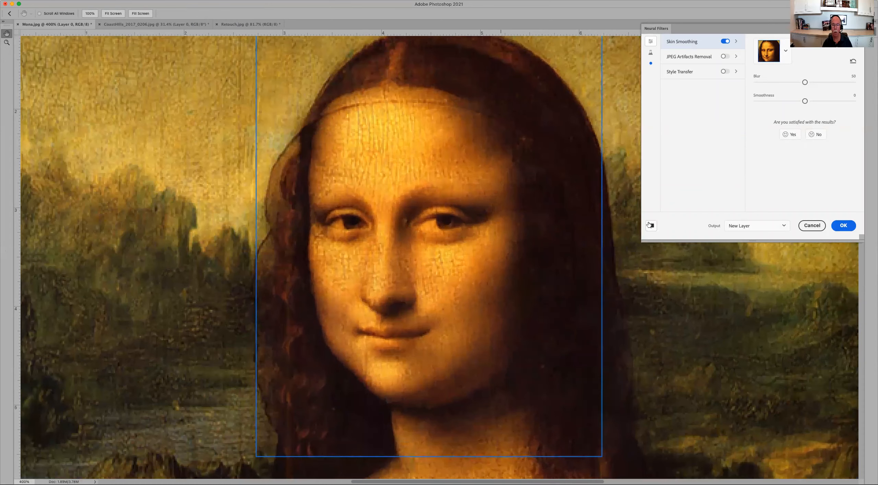
pyautogui.click(648, 225)
pyautogui.click(651, 227)
pyautogui.click(651, 226)
pyautogui.click(651, 227)
# Set Skin Smoothing's Smoothness to 31 and Blur to 66, and compare the face with the original
pyautogui.moveTo(814, 101); pyautogui.dragTo(834, 101)
pyautogui.click(820, 82)
pyautogui.click(650, 226)
pyautogui.click(651, 226)
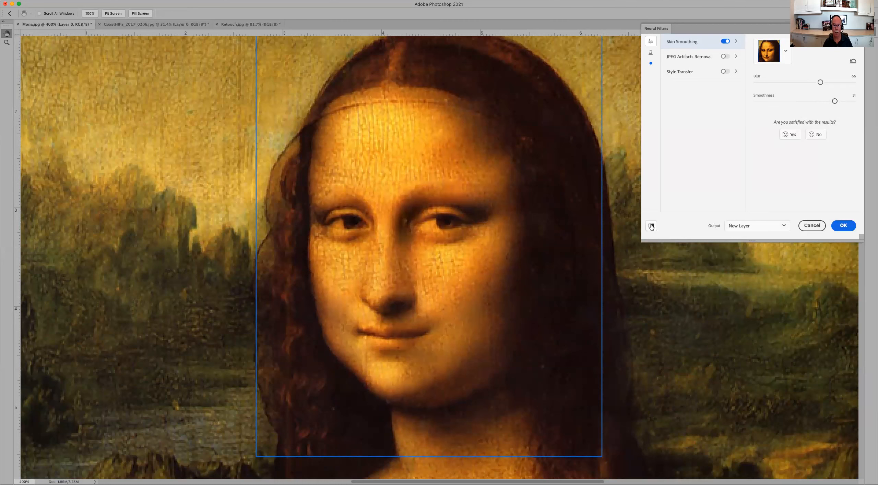
pyautogui.click(651, 226)
pyautogui.click(651, 226)
pyautogui.click(651, 226)
# Try Style Transfer on the Mona Lisa, look through its style and adjustment options, and turn the filter off
pyautogui.click(725, 72)
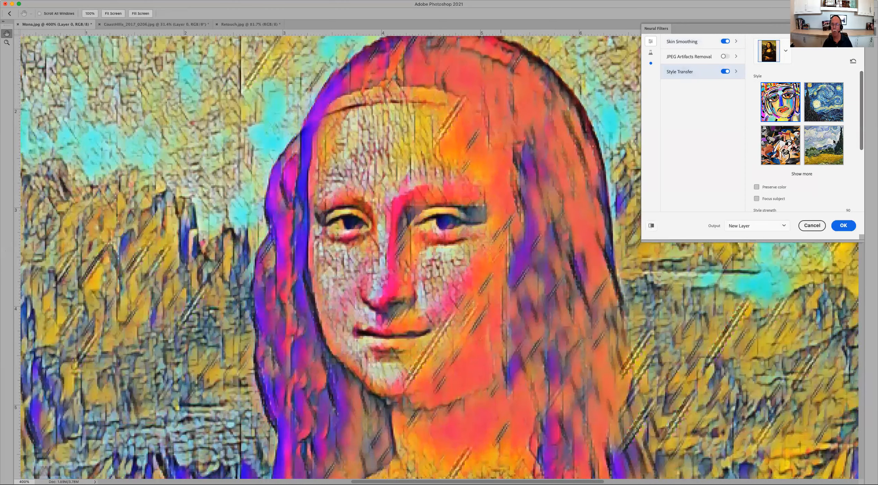
pyautogui.scroll(-3, 809, 148)
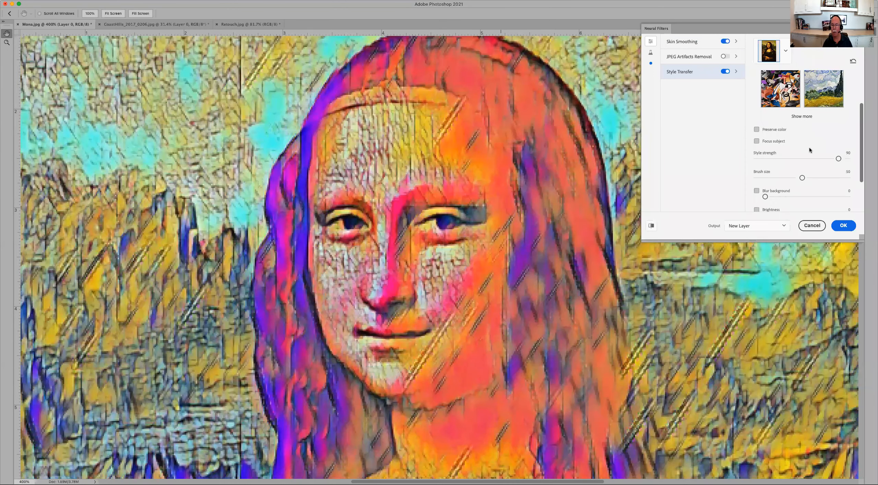
pyautogui.scroll(3, 809, 150)
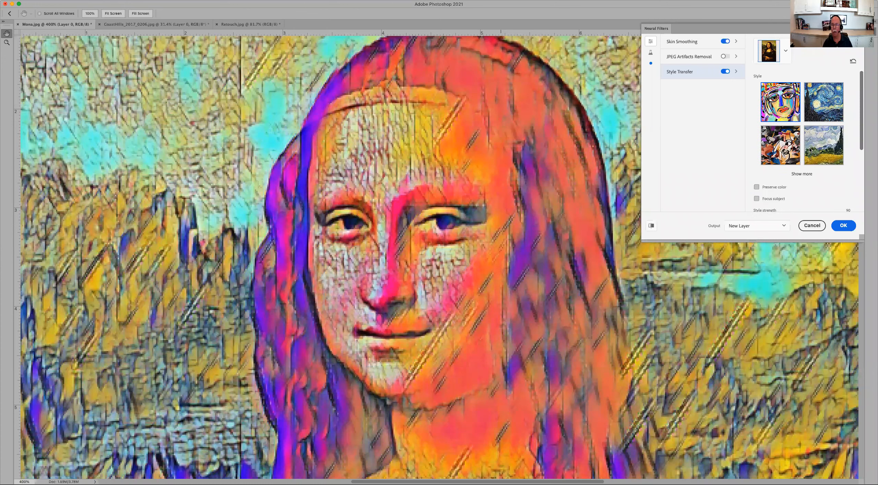
pyautogui.scroll(-3, 809, 150)
pyautogui.scroll(-2, 809, 149)
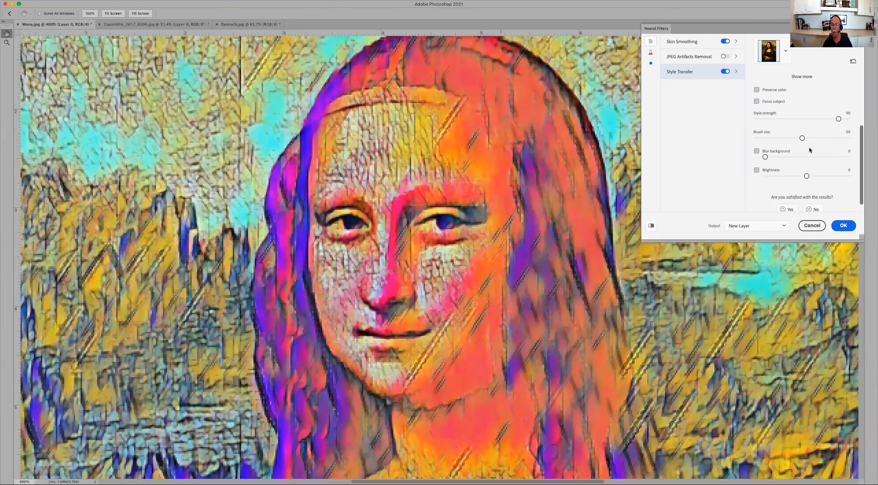
pyautogui.scroll(1, 809, 148)
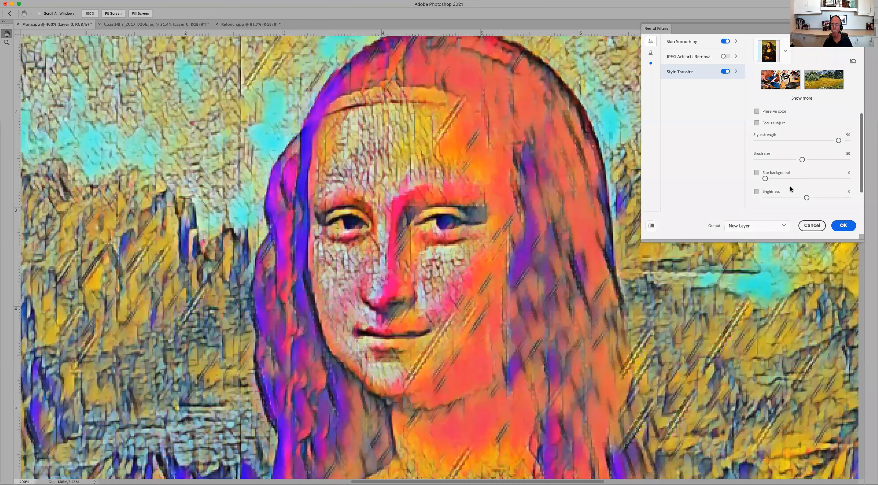
pyautogui.scroll(-1, 816, 204)
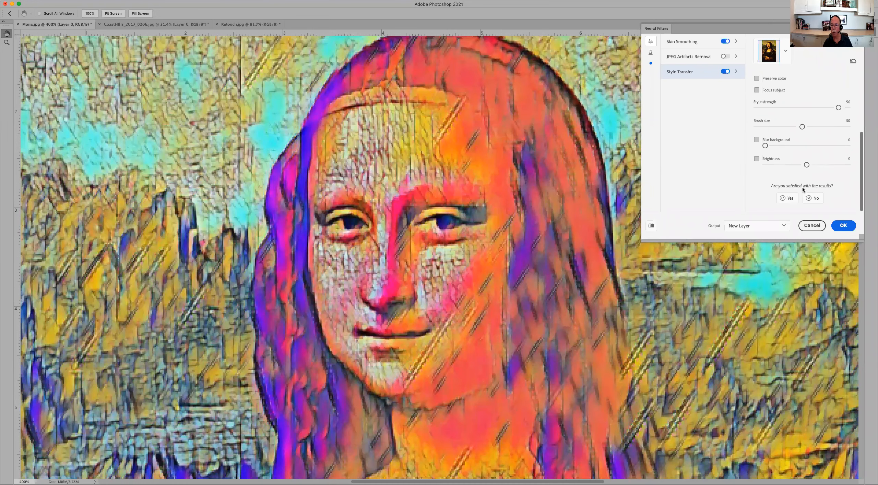
pyautogui.click(725, 71)
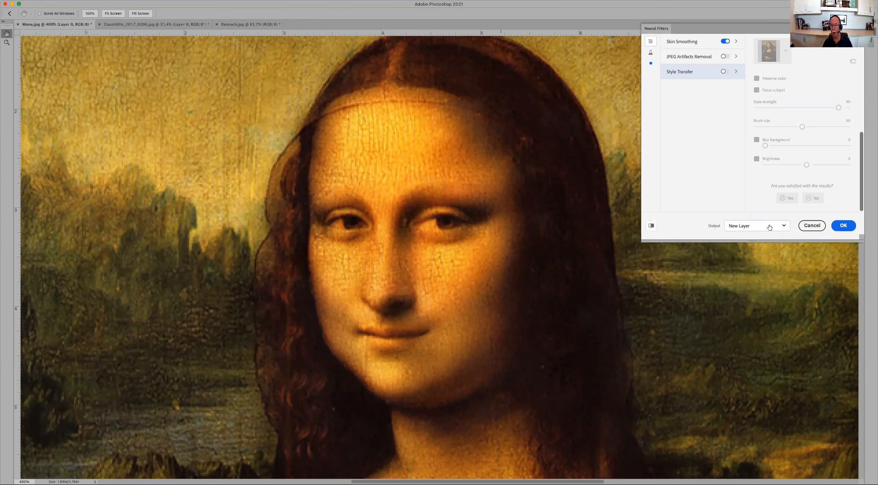
pyautogui.click(781, 226)
pyautogui.click(784, 227)
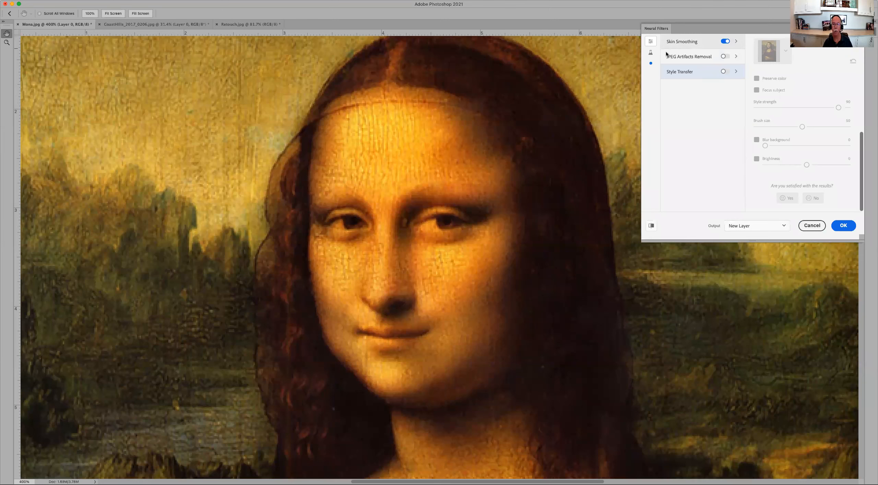
# Turn on the beta Smart Portrait filter, set Hair thickness to 22, and compare the result with the original painting
pyautogui.click(650, 54)
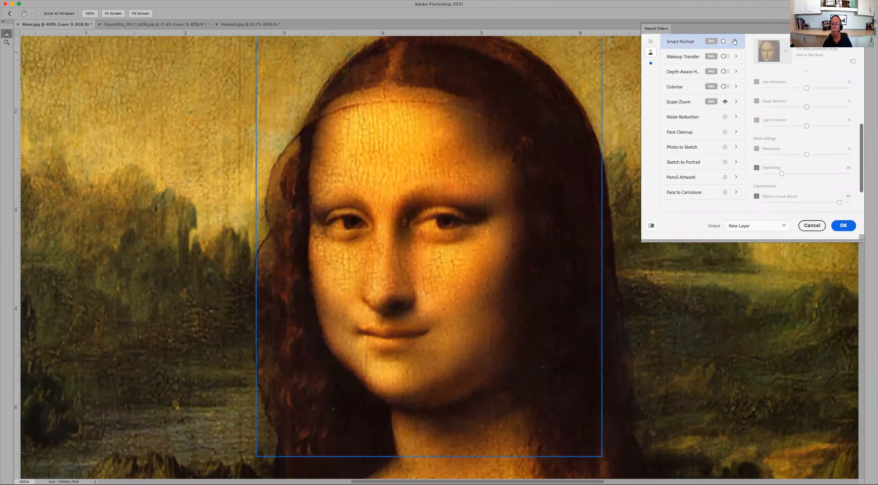
pyautogui.click(724, 41)
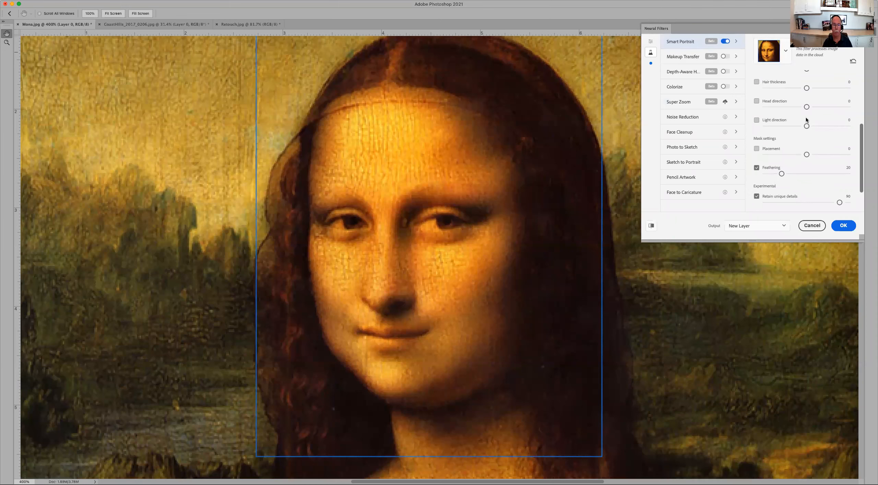
pyautogui.click(826, 88)
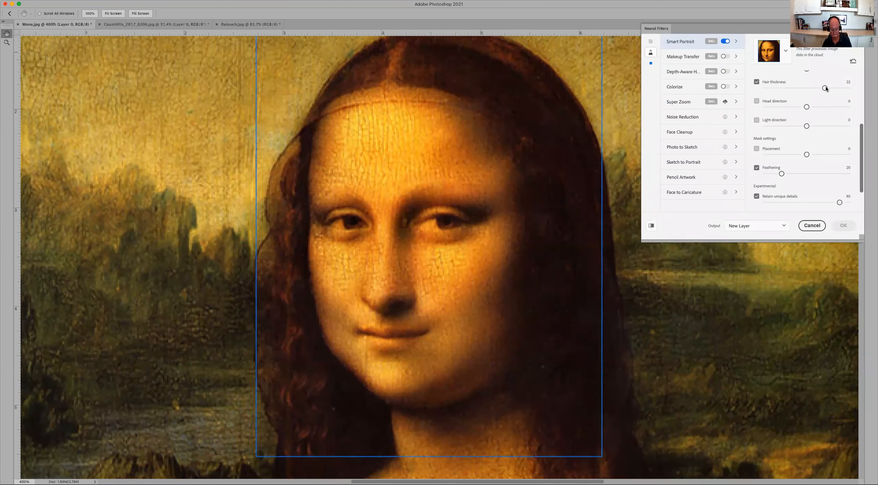
pyautogui.press('super+minus')
pyautogui.press('super+minus')
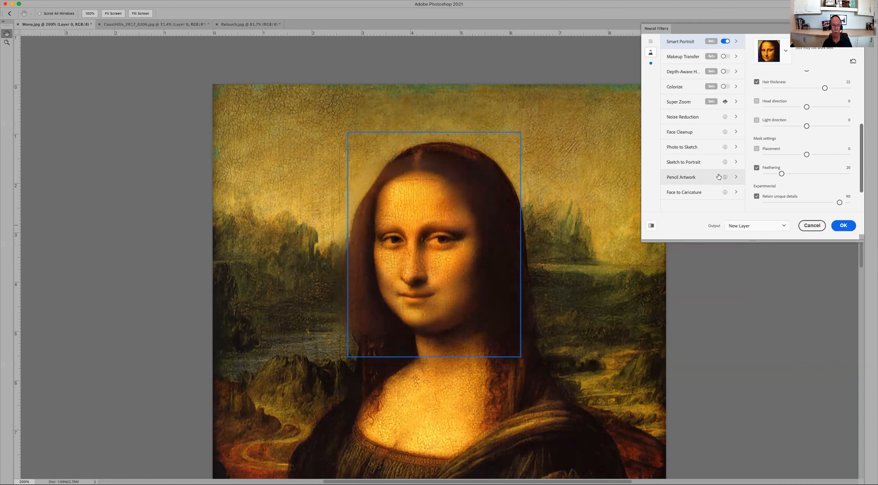
pyautogui.click(650, 226)
pyautogui.click(651, 226)
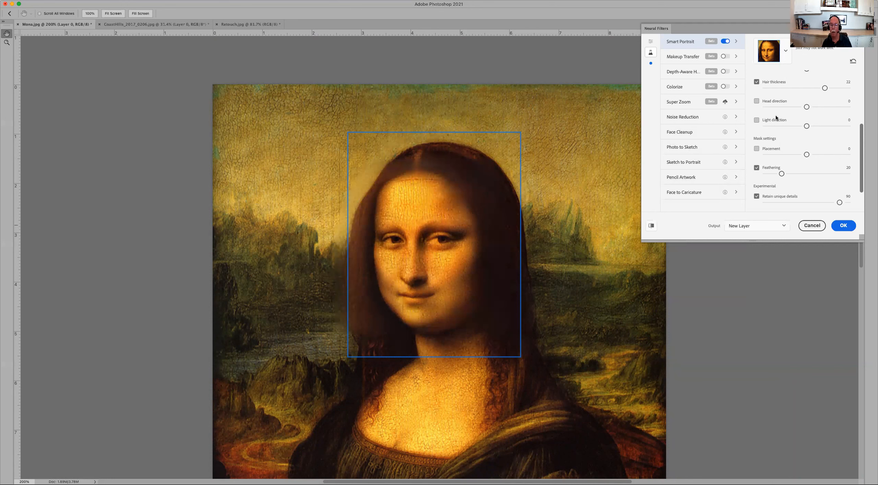
# Set the Mona Lisa's Head direction to 28 and Gaze to -34 in Smart Portrait
pyautogui.moveTo(807, 107); pyautogui.dragTo(831, 108)
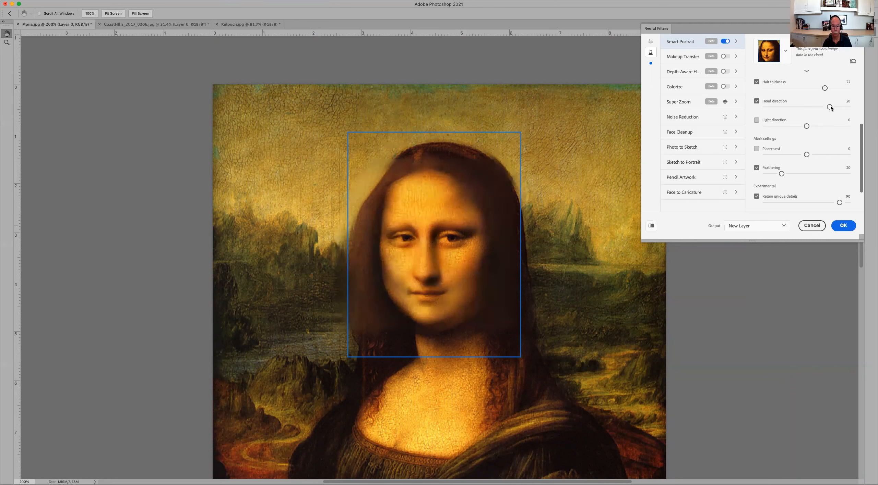
pyautogui.scroll(3, 817, 140)
pyautogui.moveTo(805, 112); pyautogui.dragTo(784, 117)
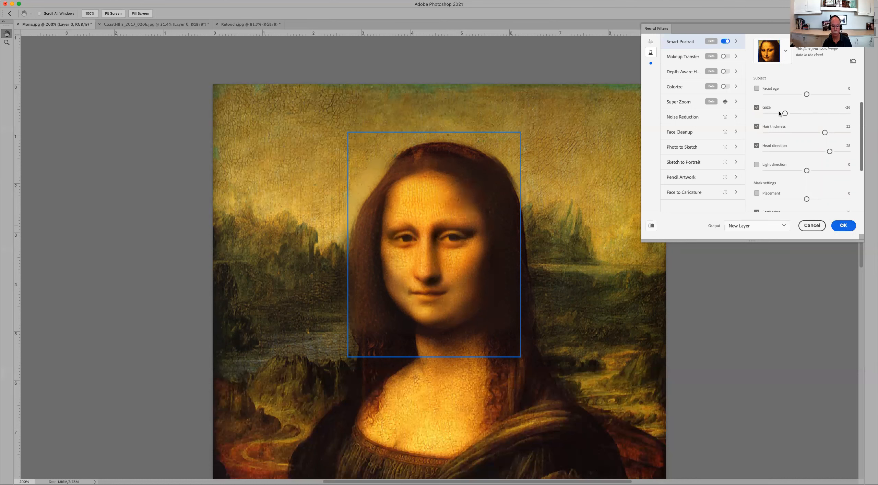
pyautogui.moveTo(779, 111); pyautogui.dragTo(777, 115)
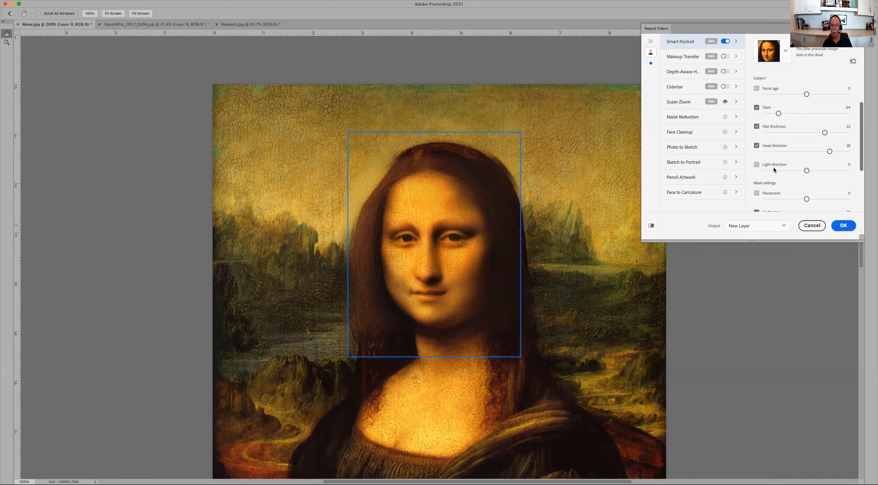
# Try Light direction at -41 and 34 on the Mona Lisa's face, and settle on -35
pyautogui.moveTo(806, 170); pyautogui.dragTo(769, 171)
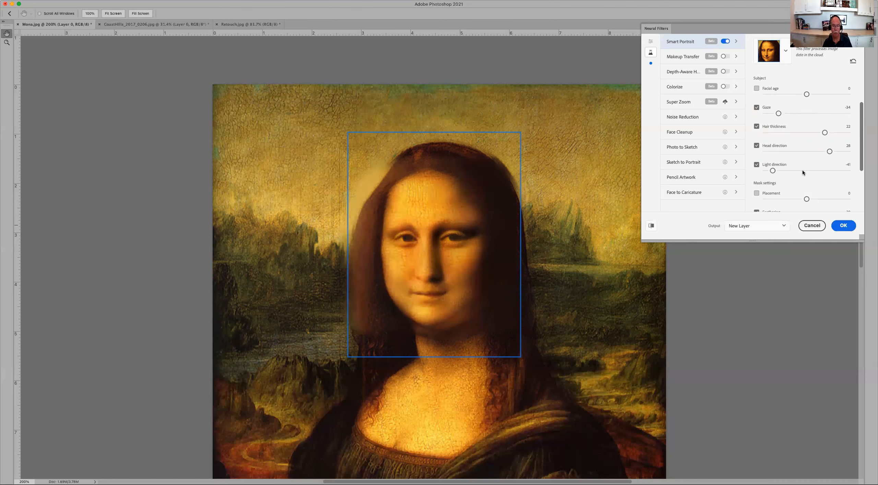
pyautogui.click(834, 171)
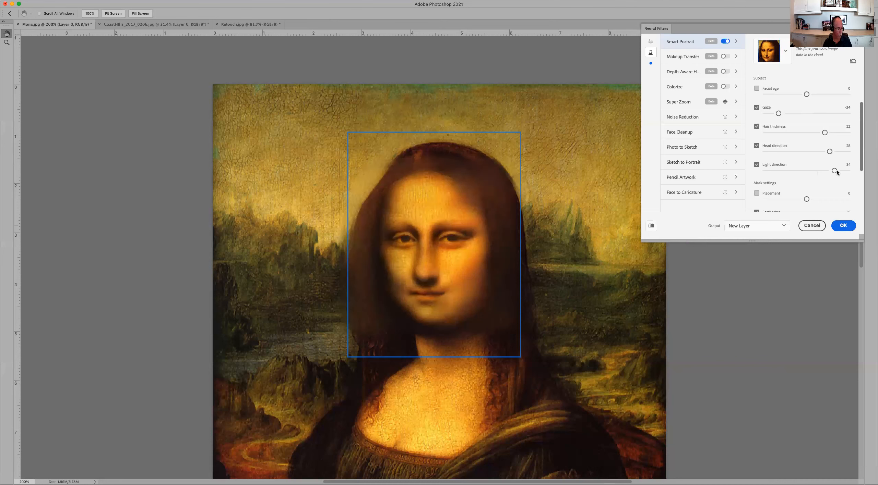
pyautogui.click(780, 170)
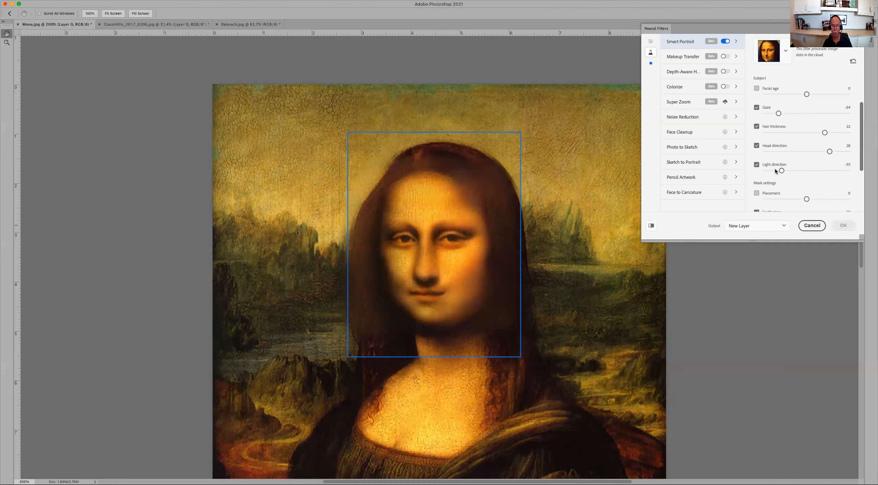
pyautogui.click(776, 170)
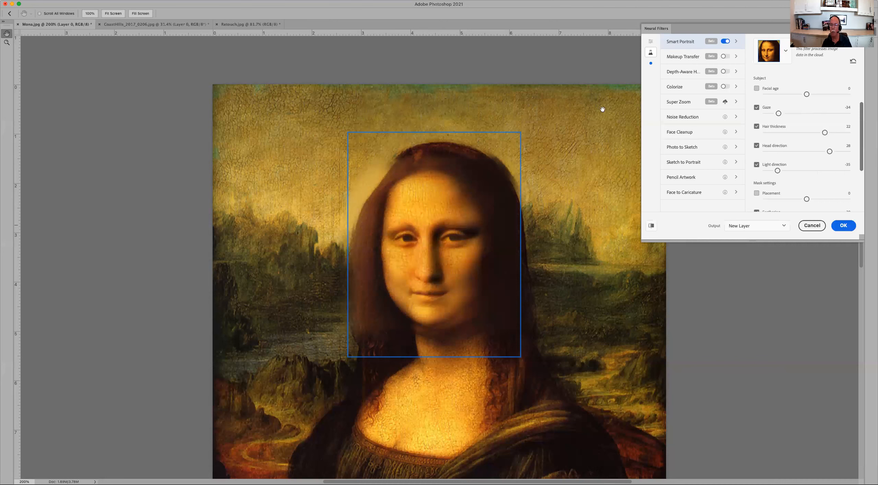
# Enable Facial age, set it to -27, and compare the younger face with the original painting
pyautogui.click(757, 88)
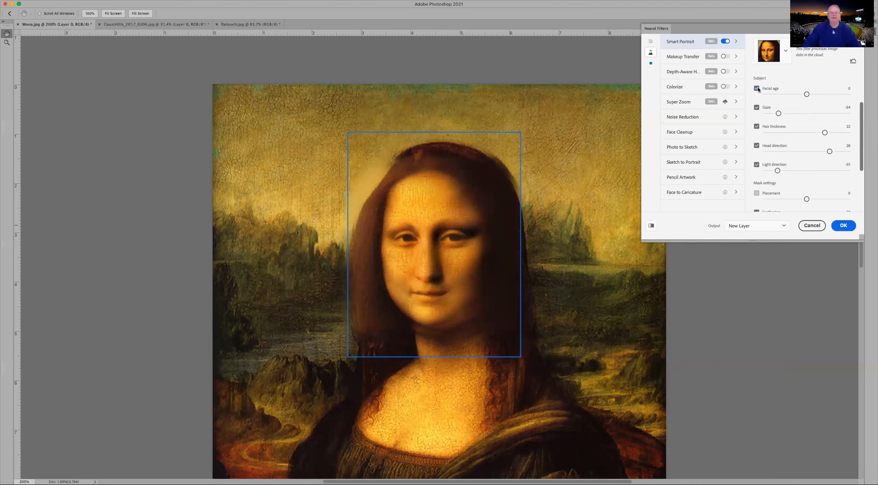
pyautogui.click(783, 94)
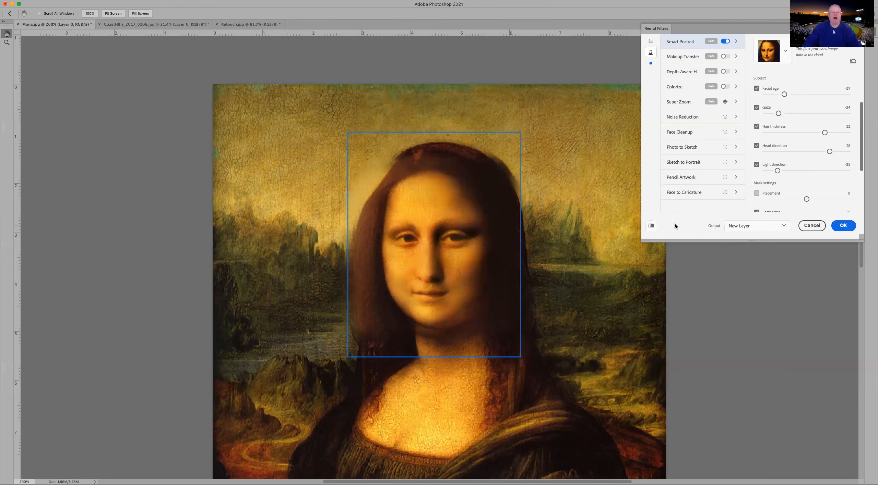
pyautogui.click(651, 228)
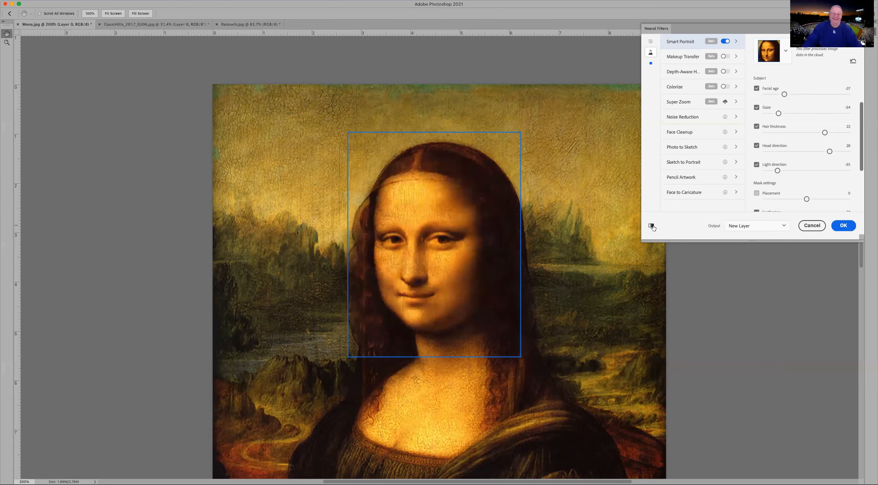
pyautogui.click(651, 227)
# Raise the Mona Lisa's Happiness expression to 43
pyautogui.scroll(-3, 788, 155)
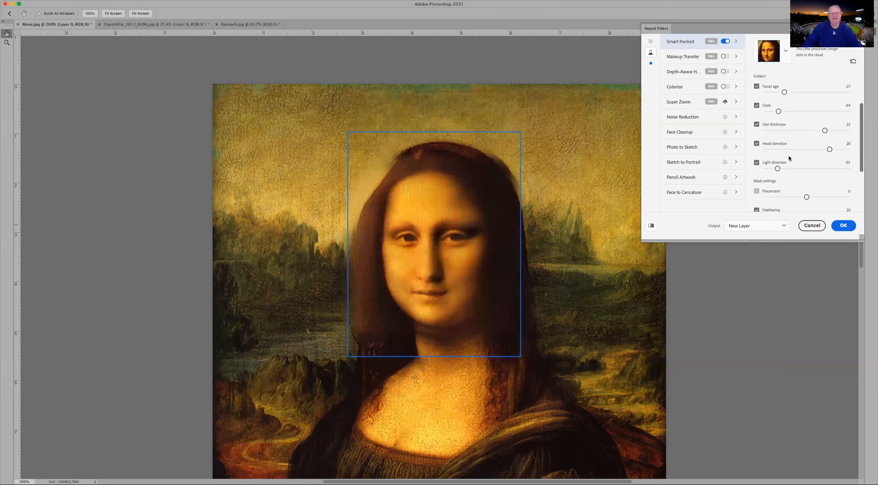
pyautogui.scroll(10, 789, 155)
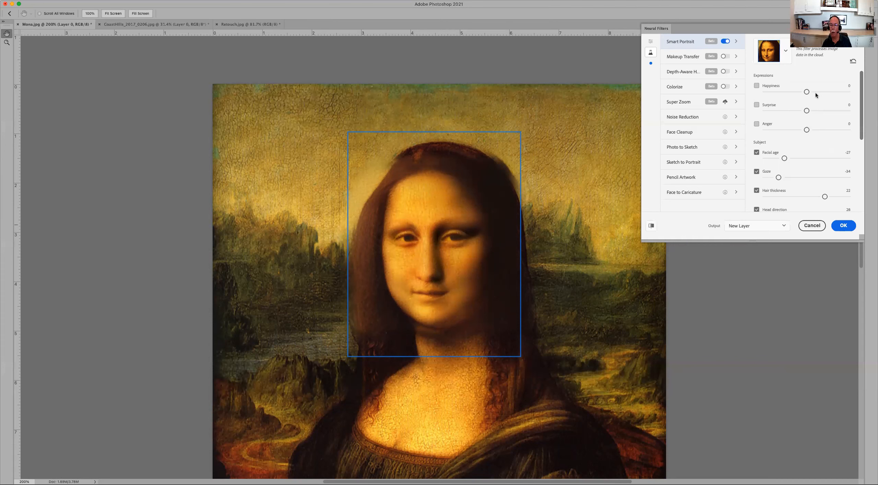
pyautogui.moveTo(807, 93); pyautogui.dragTo(829, 94)
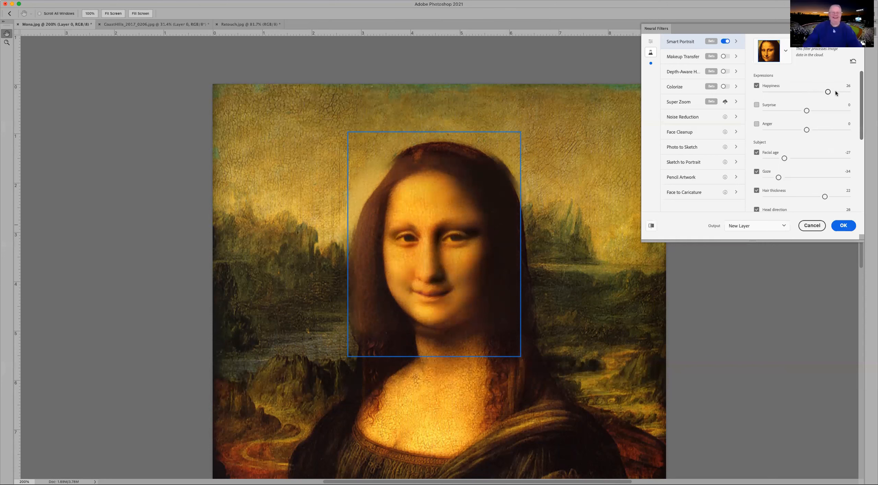
pyautogui.click(843, 92)
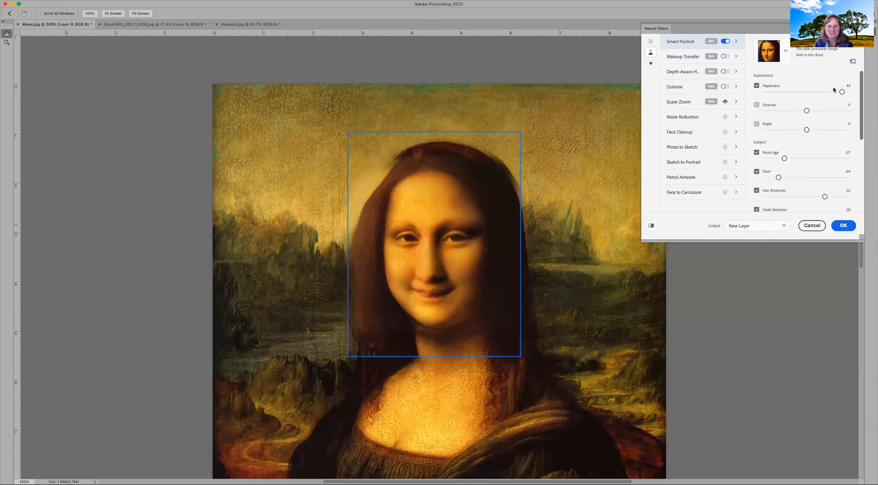
# Lower the Mona Lisa's Happiness to 24 and disable it, then set the Anger expression to 43
pyautogui.click(827, 91)
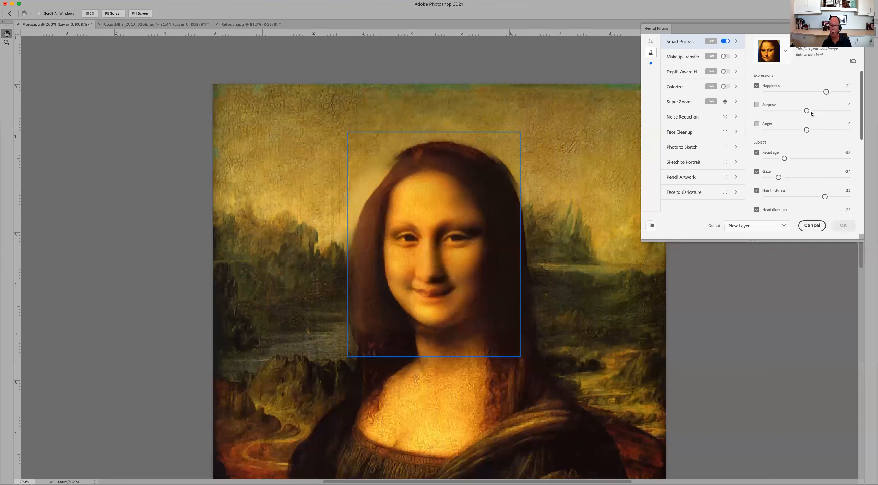
pyautogui.click(756, 86)
pyautogui.moveTo(806, 130); pyautogui.dragTo(842, 130)
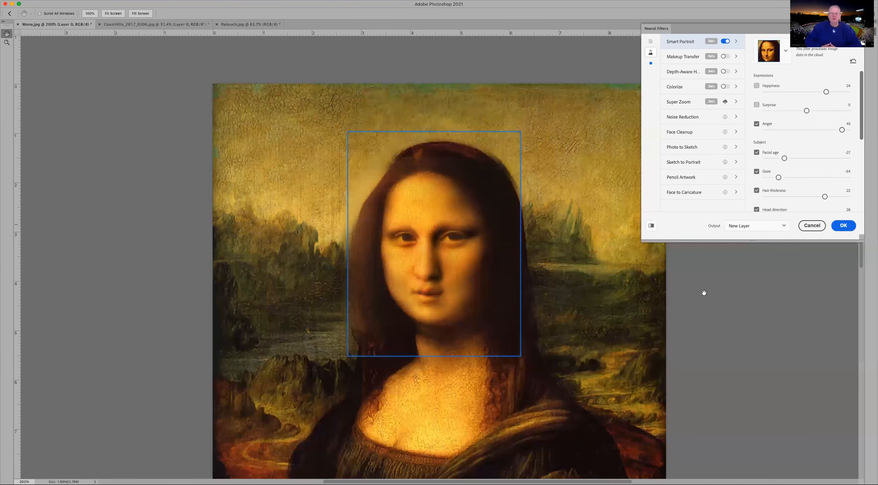
# Age the Mona Lisa's face by trying Facial age at 25 and raising it to 41
pyautogui.scroll(-1, 702, 294)
pyautogui.scroll(-1, 797, 157)
pyautogui.scroll(-10, 798, 156)
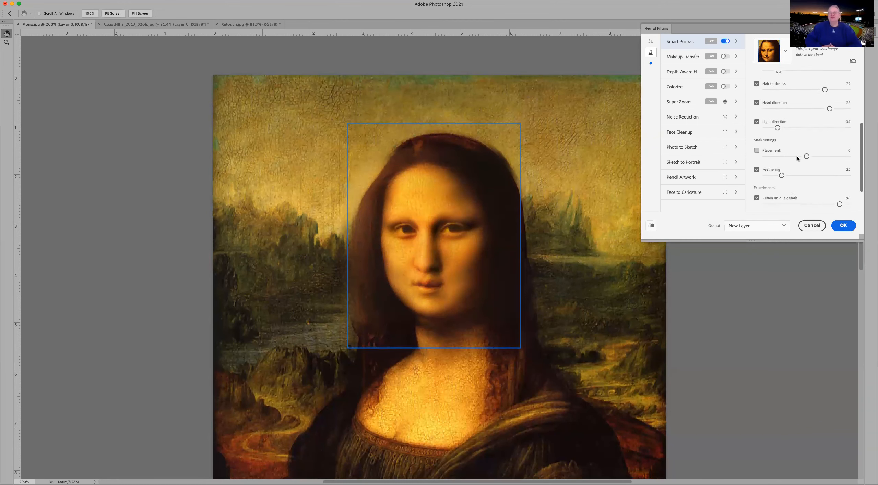
pyautogui.scroll(5, 797, 157)
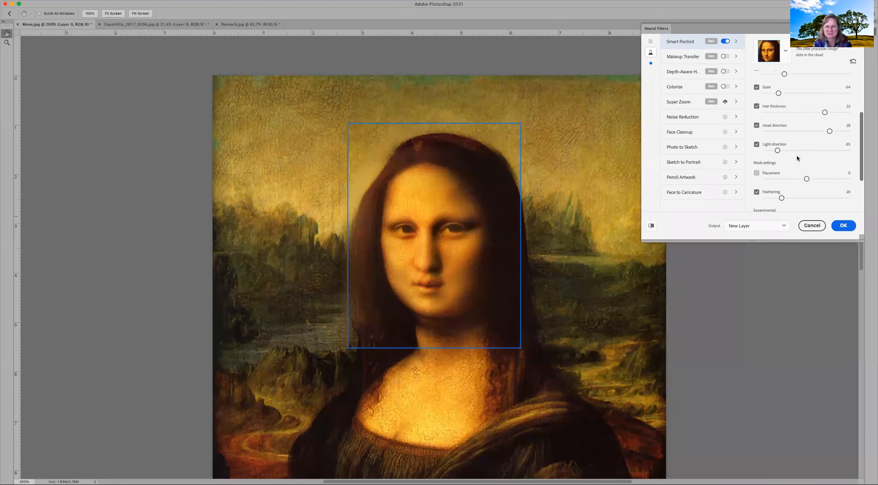
pyautogui.scroll(1, 797, 158)
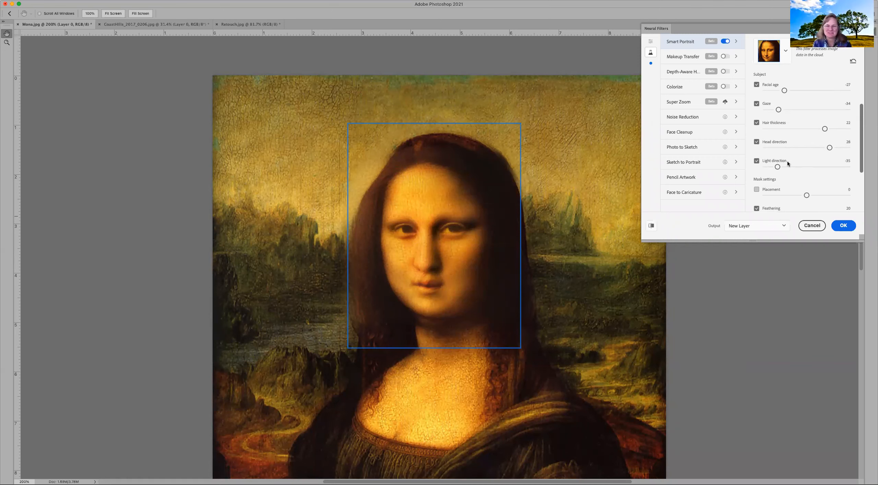
pyautogui.scroll(4, 787, 160)
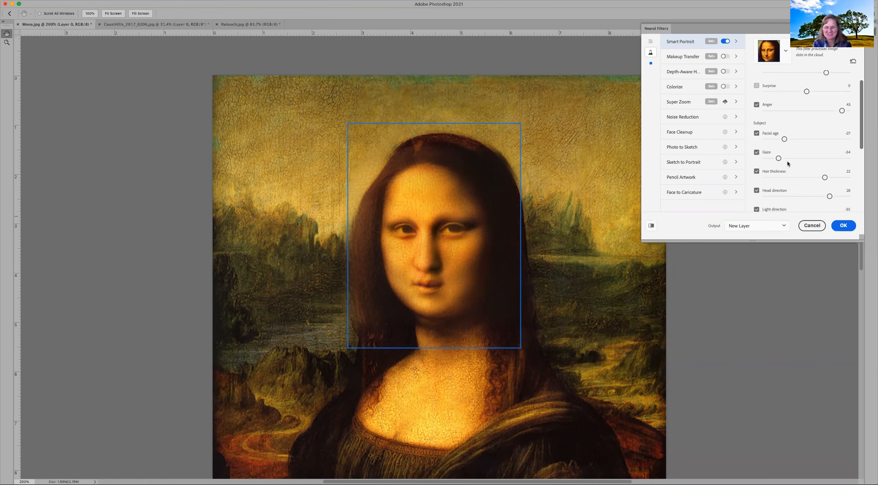
pyautogui.scroll(-1, 787, 160)
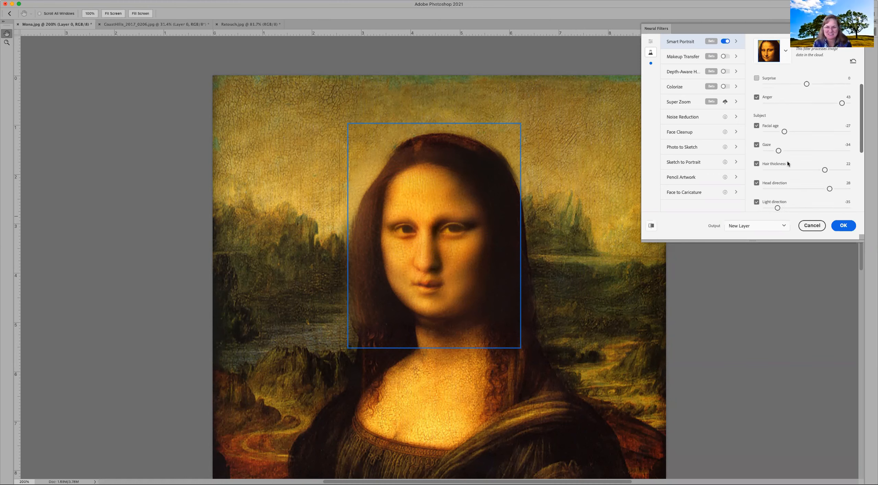
pyautogui.click(827, 131)
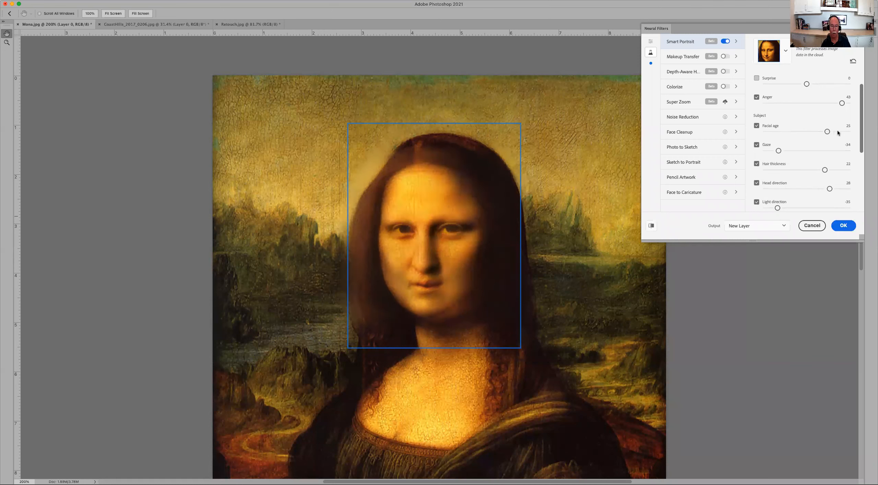
pyautogui.click(841, 132)
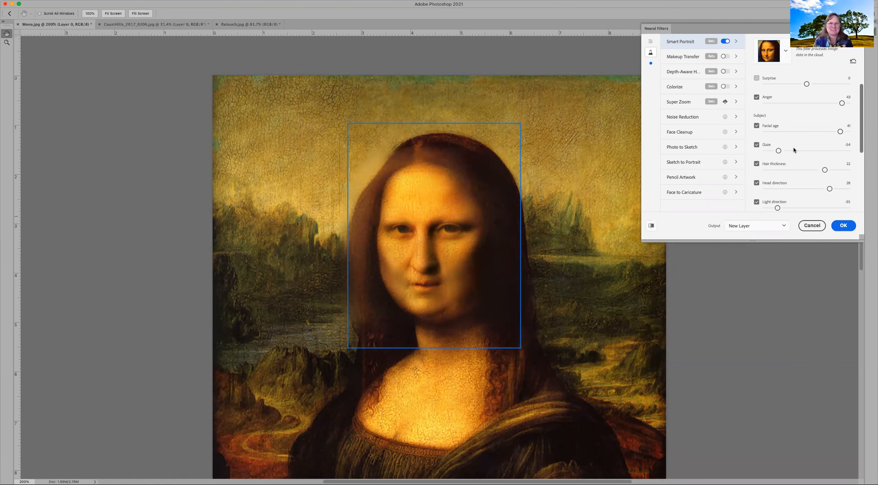
# Disable Retain unique details and set the mask Placement to -9 for the Mona Lisa's face
pyautogui.scroll(-5, 793, 146)
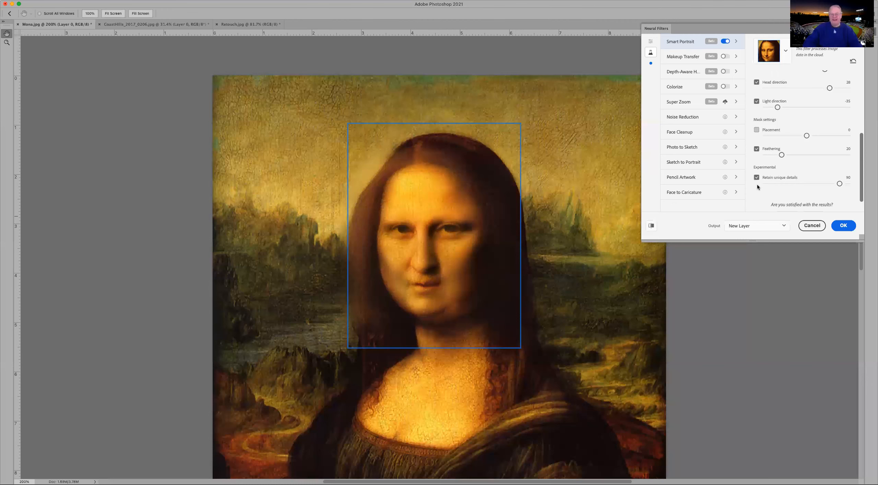
pyautogui.click(757, 177)
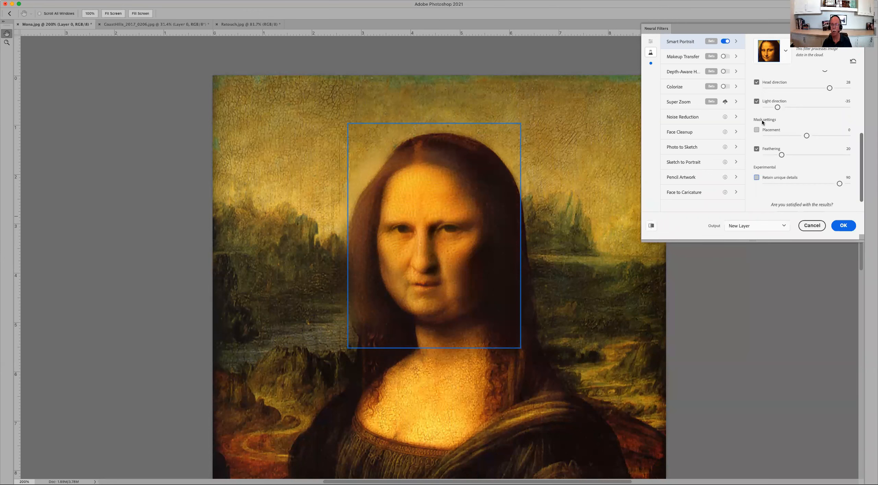
pyautogui.click(757, 131)
pyautogui.moveTo(807, 135)
pyautogui.mouseDown()
pyautogui.moveTo(837, 139)
pyautogui.moveTo(799, 136)
pyautogui.mouseUp()
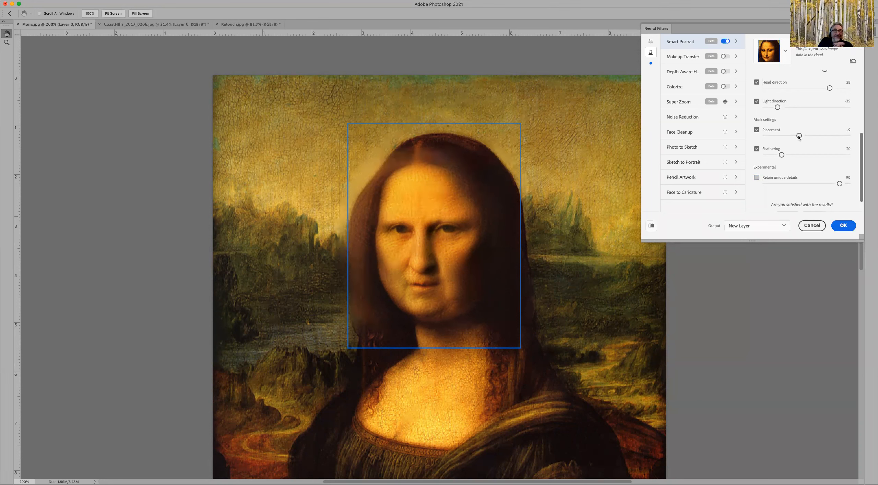
# Bring the Anger expression down to -1 and disable it
pyautogui.scroll(3, 798, 137)
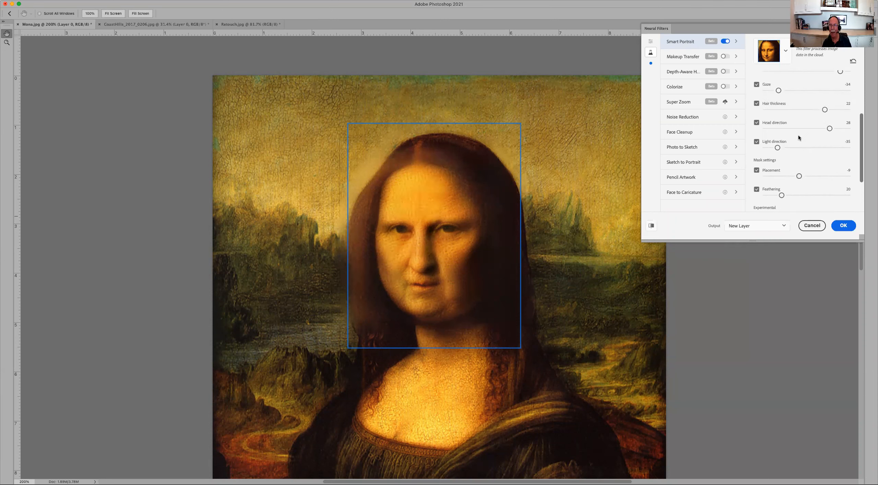
pyautogui.scroll(3, 798, 135)
pyautogui.scroll(3, 798, 137)
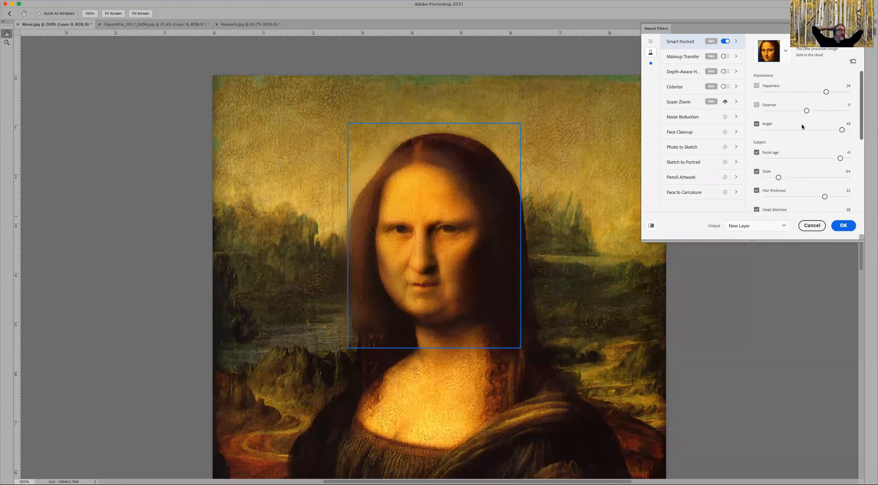
pyautogui.click(757, 125)
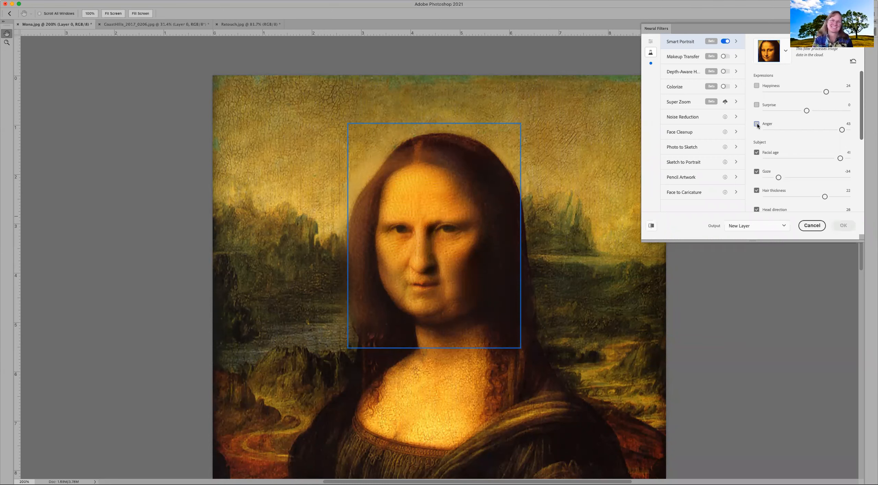
pyautogui.click(808, 129)
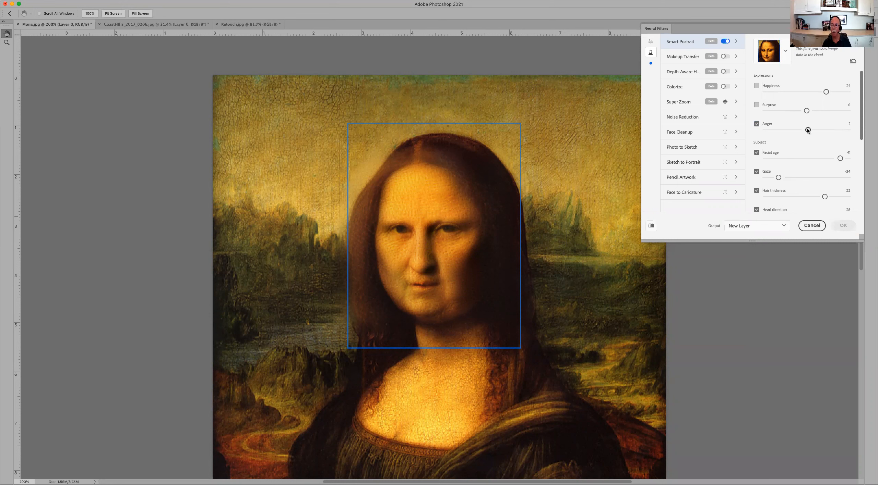
pyautogui.moveTo(807, 129); pyautogui.dragTo(804, 131)
pyautogui.click(757, 124)
# Raise the Mona Lisa's Surprise expression to 43 and disable Facial age
pyautogui.click(835, 111)
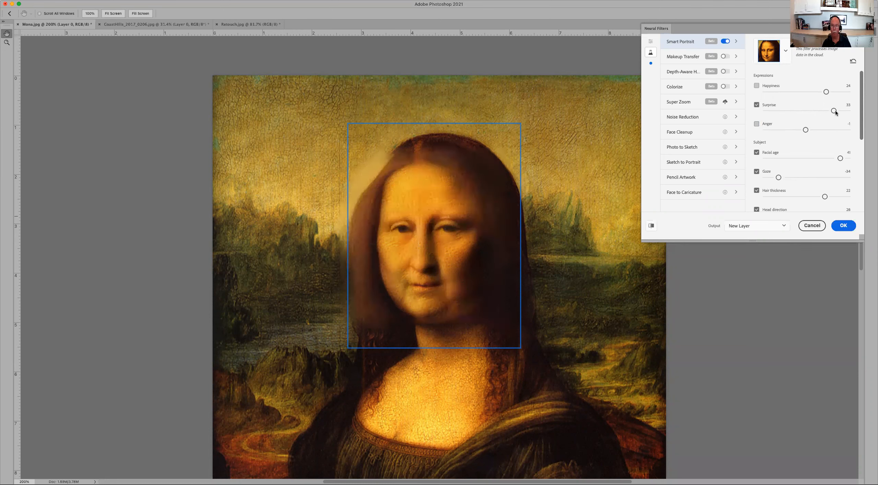
pyautogui.moveTo(839, 110); pyautogui.dragTo(844, 111)
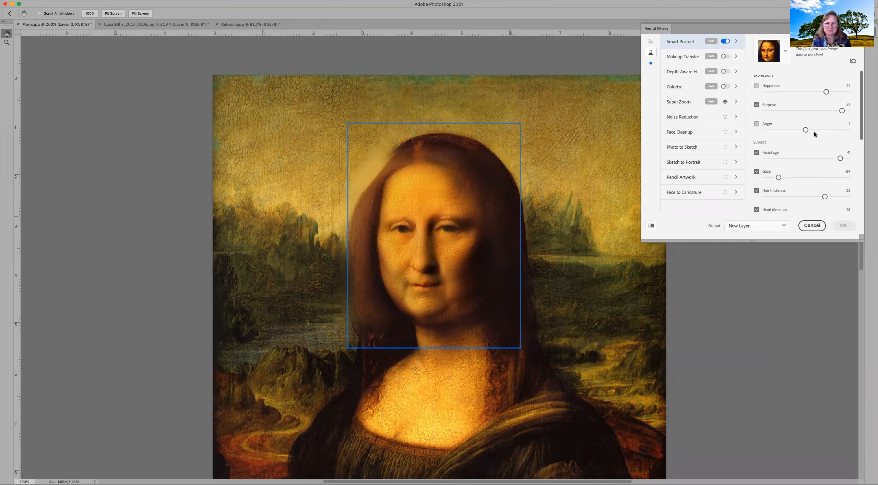
pyautogui.scroll(-3, 790, 140)
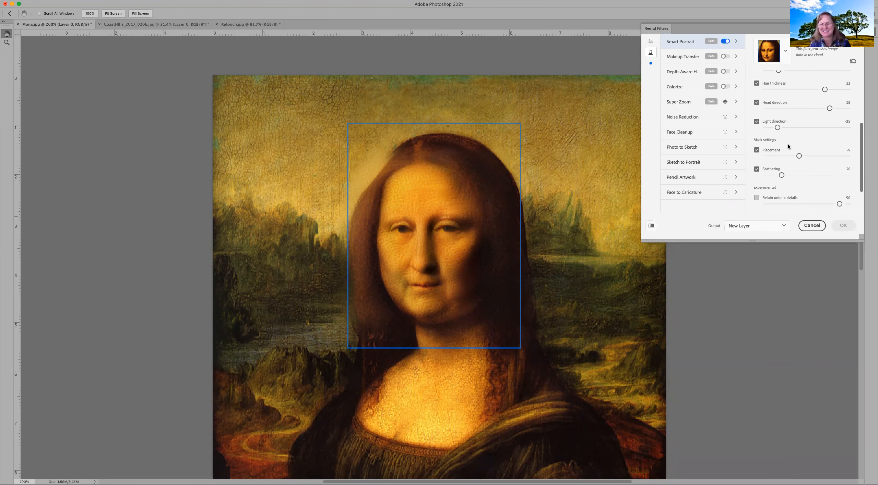
pyautogui.scroll(3, 787, 144)
pyautogui.click(756, 153)
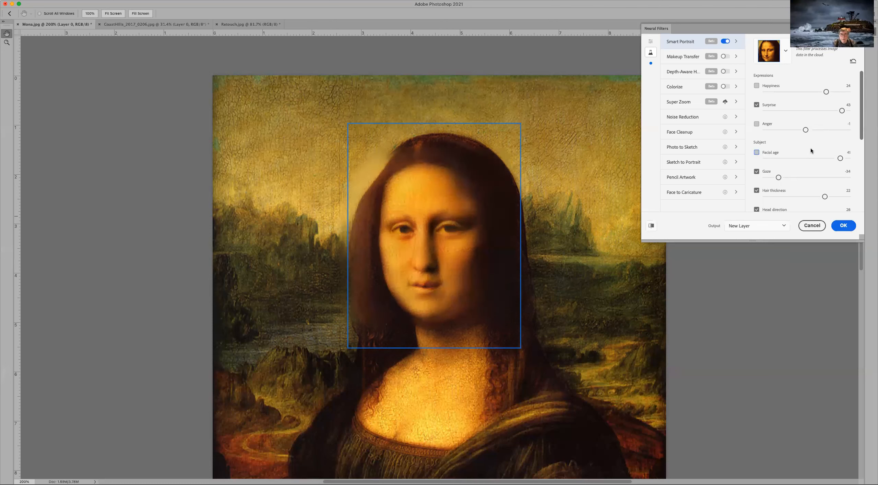
# Try the Surprise expression at -47 on the Mona Lisa's face, and return it to 0
pyautogui.moveTo(842, 111); pyautogui.dragTo(847, 111)
pyautogui.click(767, 110)
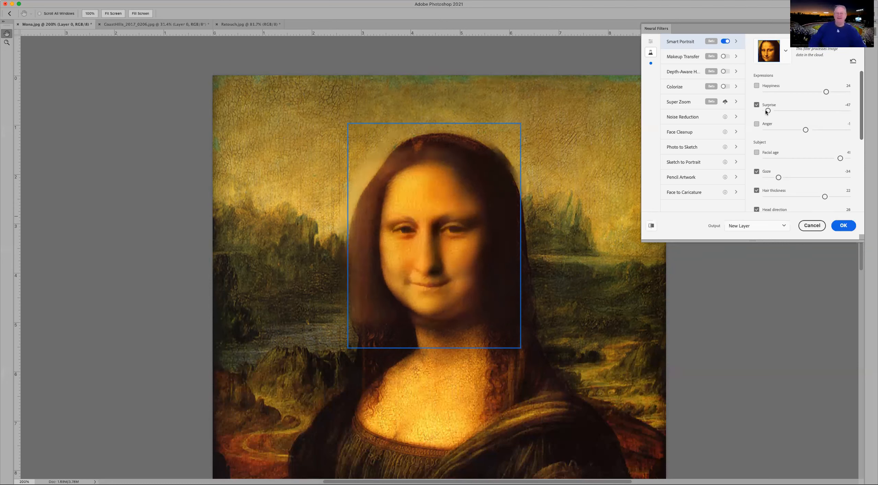
pyautogui.click(807, 111)
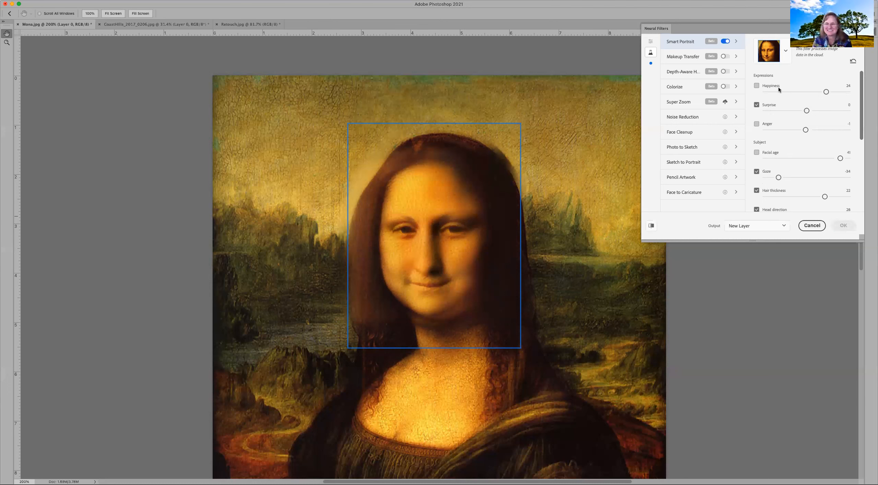
# Reset Happiness to 0 and disable it, and set the Surprise expression to 45
pyautogui.moveTo(826, 92); pyautogui.dragTo(806, 93)
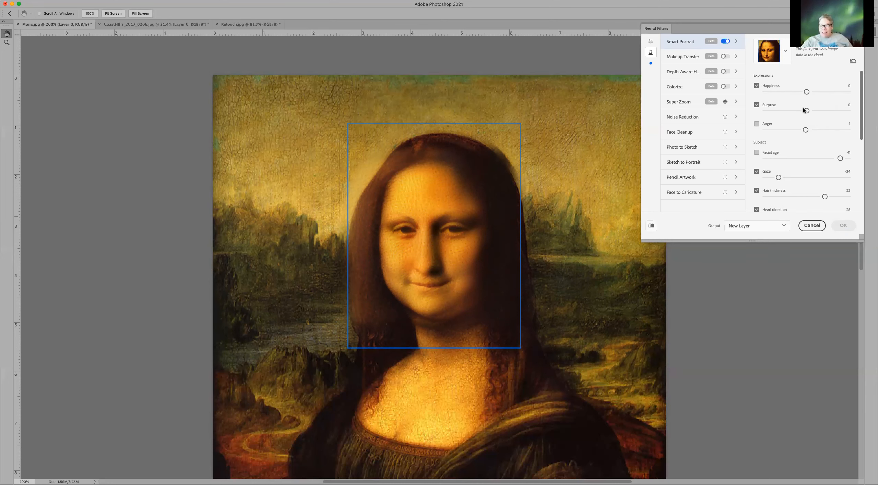
pyautogui.click(757, 86)
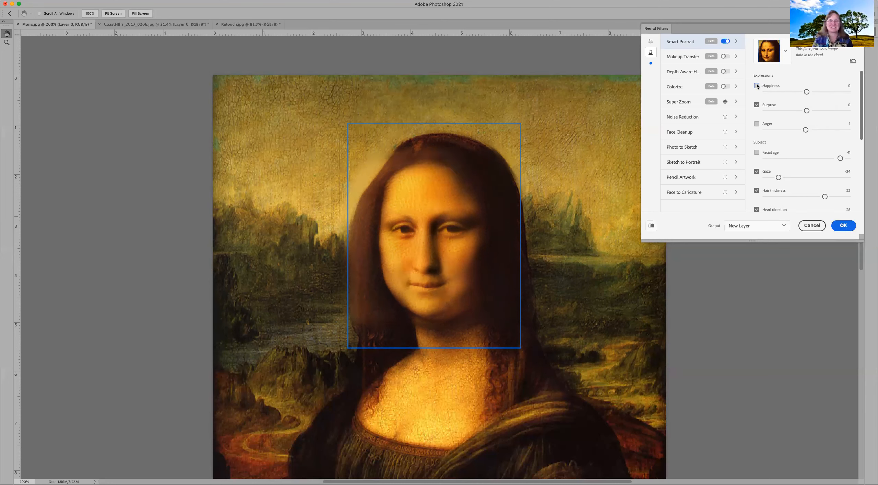
pyautogui.click(845, 111)
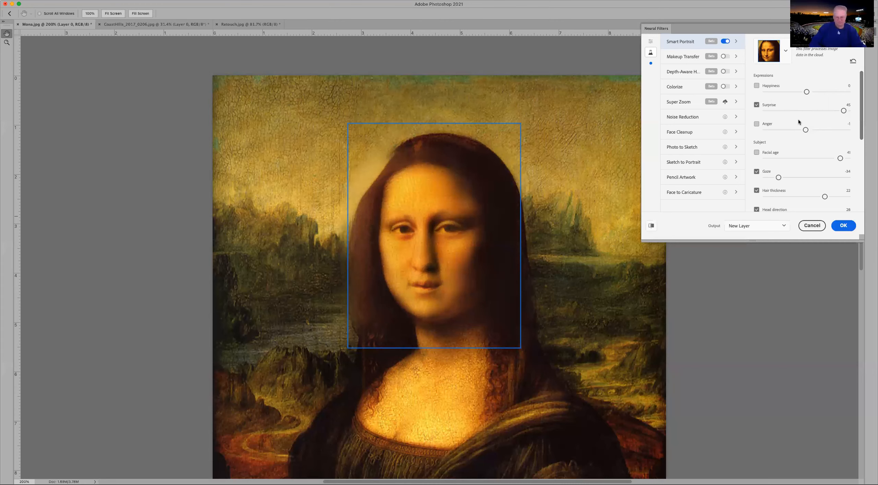
# Look over the remaining Smart Portrait settings and the list of featured filters
pyautogui.scroll(-5, 790, 128)
pyautogui.scroll(-3, 789, 132)
pyautogui.scroll(10, 789, 132)
pyautogui.click(652, 42)
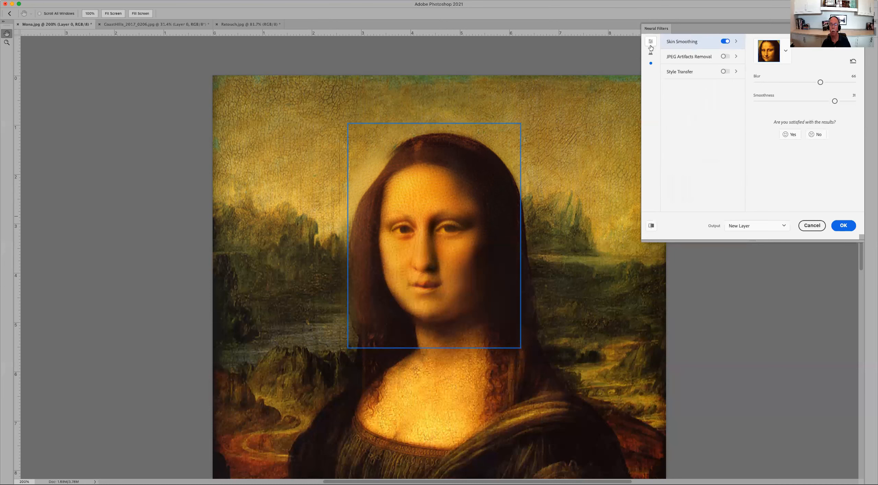
# Register interest in the upcoming Photo to Sketch filter and skip the feedback form
pyautogui.click(650, 53)
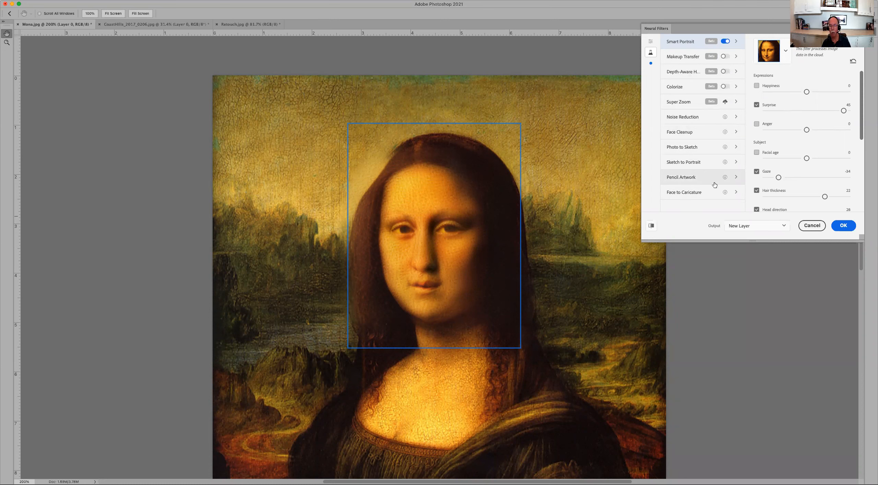
pyautogui.click(736, 147)
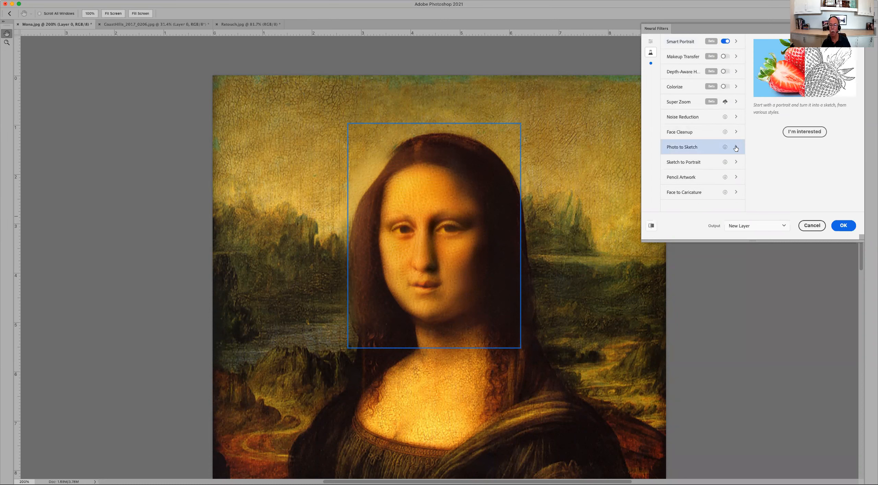
pyautogui.click(808, 132)
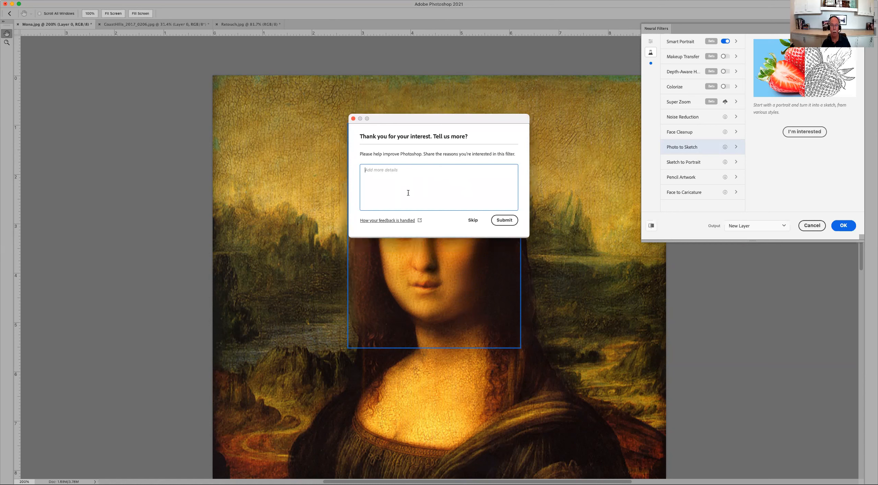
pyautogui.click(472, 220)
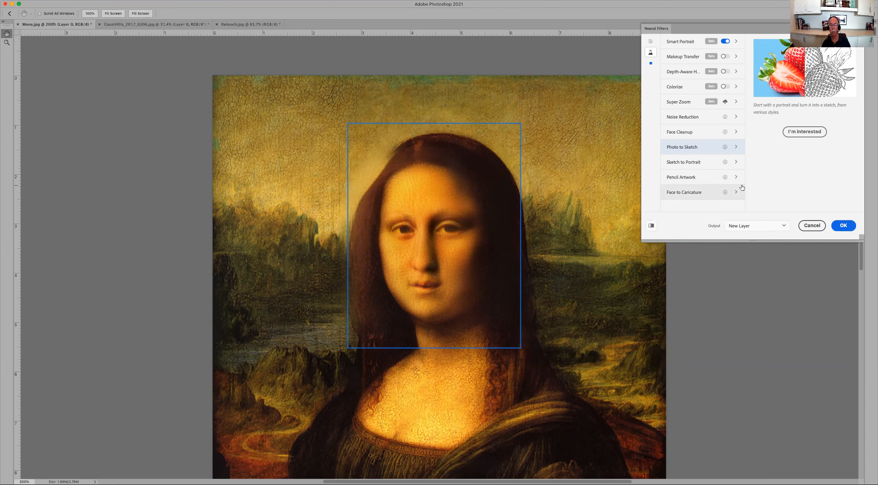
# Check which filters are active and apply Smart Portrait and Skin Smoothing to a new layer
pyautogui.click(651, 64)
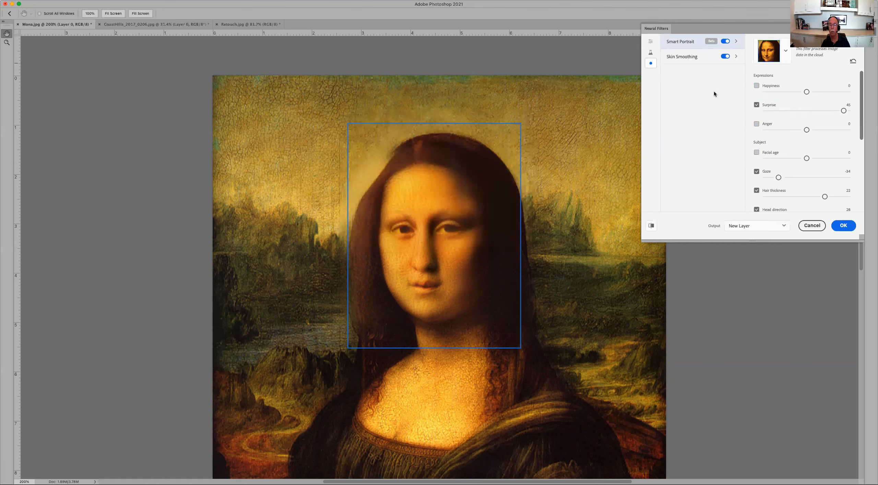
pyautogui.click(650, 52)
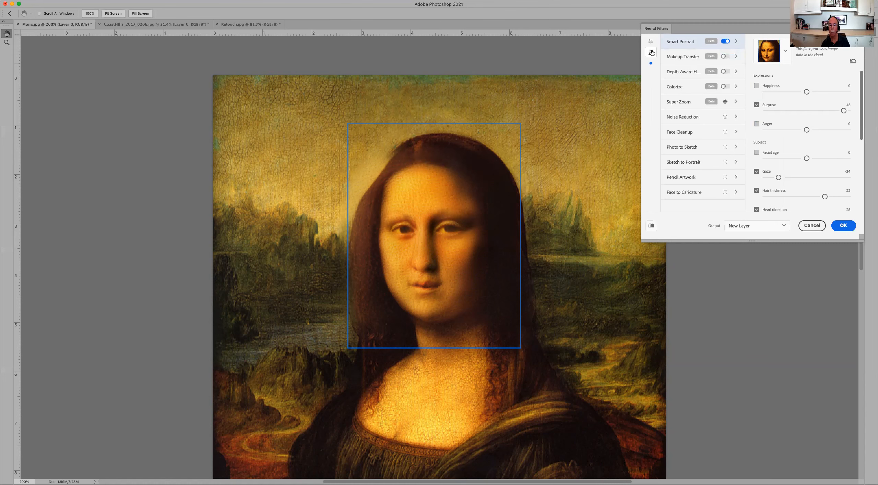
pyautogui.click(844, 226)
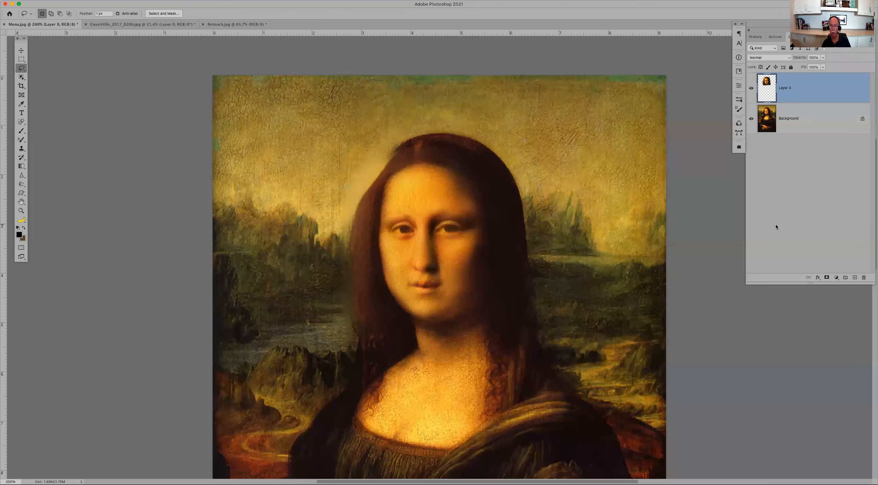
# Compare the filtered face with the original by toggling its layer, and hide the Background to inspect the face layer alone
pyautogui.click(751, 89)
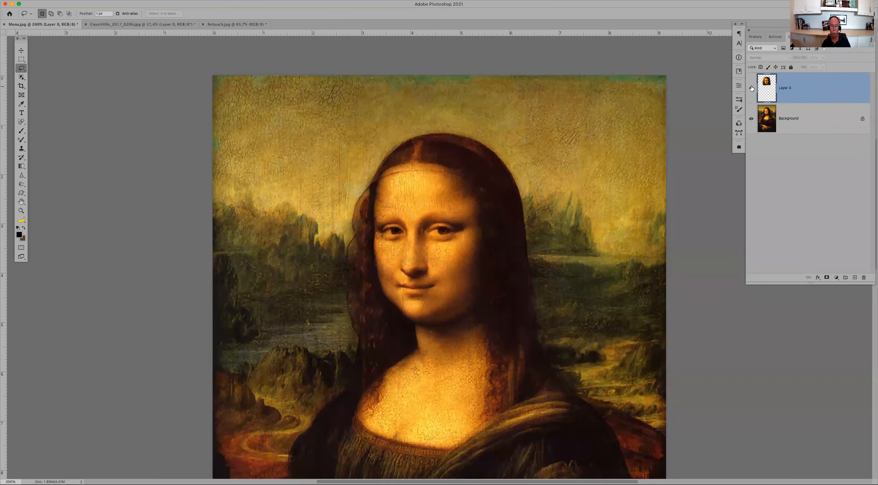
pyautogui.click(750, 88)
pyautogui.click(752, 119)
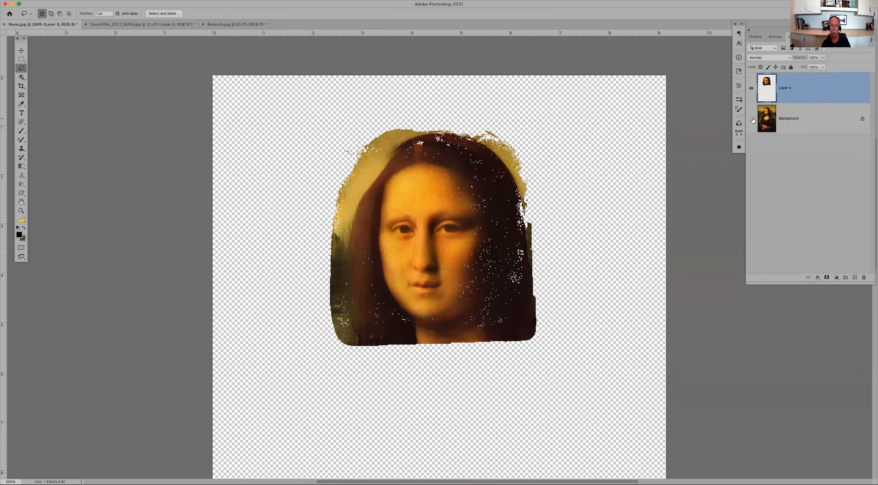
# Show the Background again and compare the filtered Mona Lisa face with the original by toggling the face layer's visibility
pyautogui.click(751, 89)
pyautogui.click(752, 110)
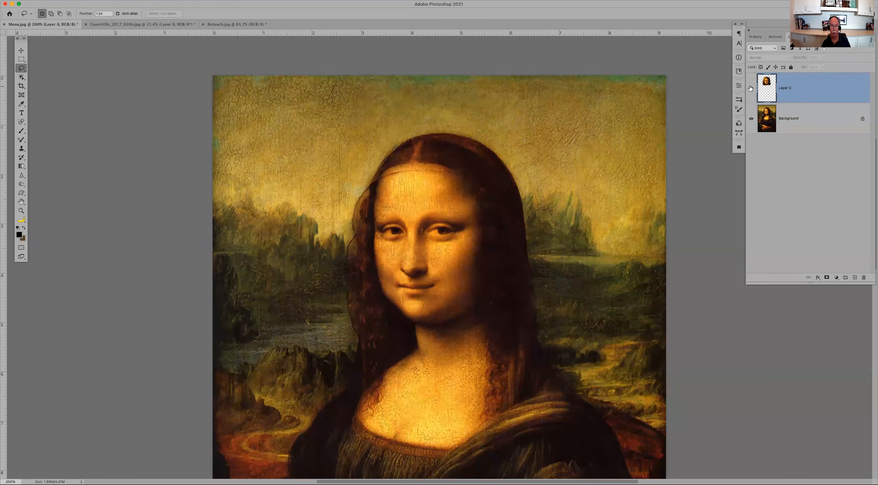
pyautogui.click(750, 88)
pyautogui.click(750, 88)
pyautogui.click(750, 88)
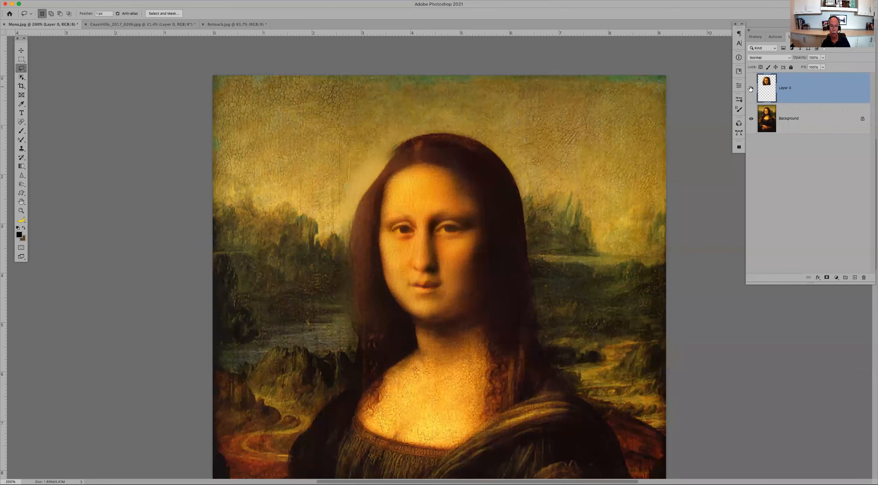
pyautogui.click(750, 89)
pyautogui.click(750, 89)
# Close Mona.jpg without saving and switch to the Retouch.jpg portrait
pyautogui.click(4, 24)
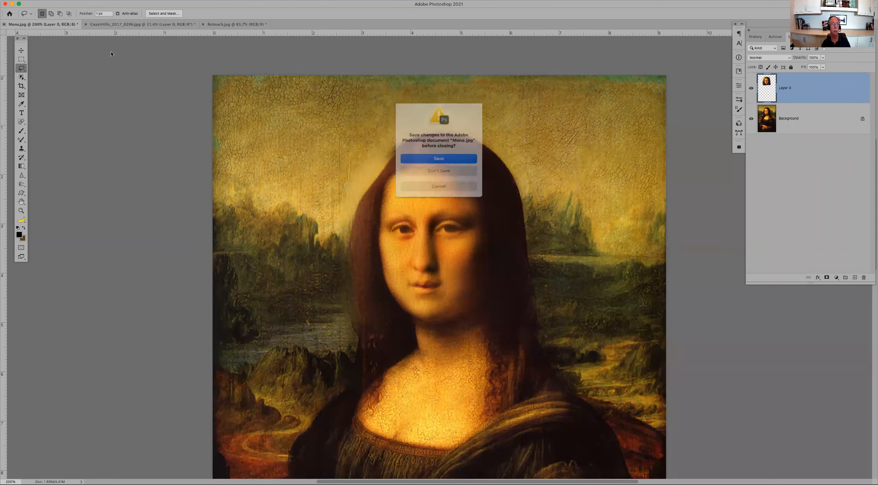
pyautogui.click(453, 170)
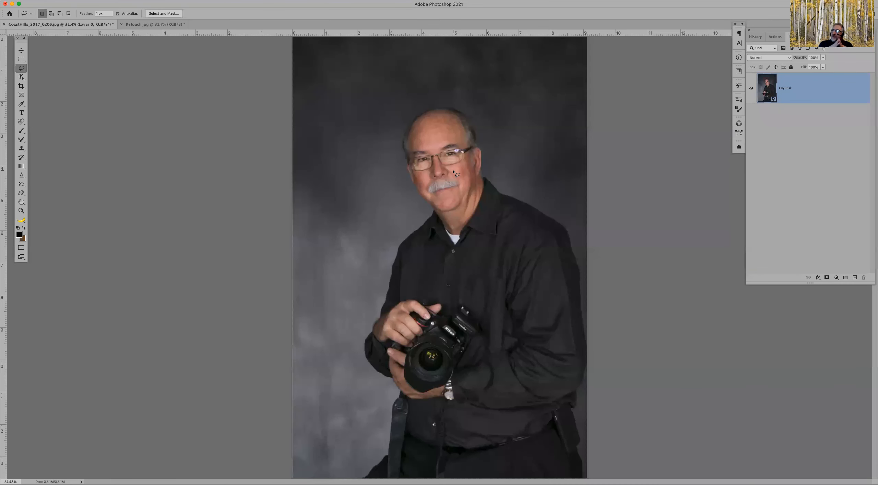
pyautogui.click(165, 25)
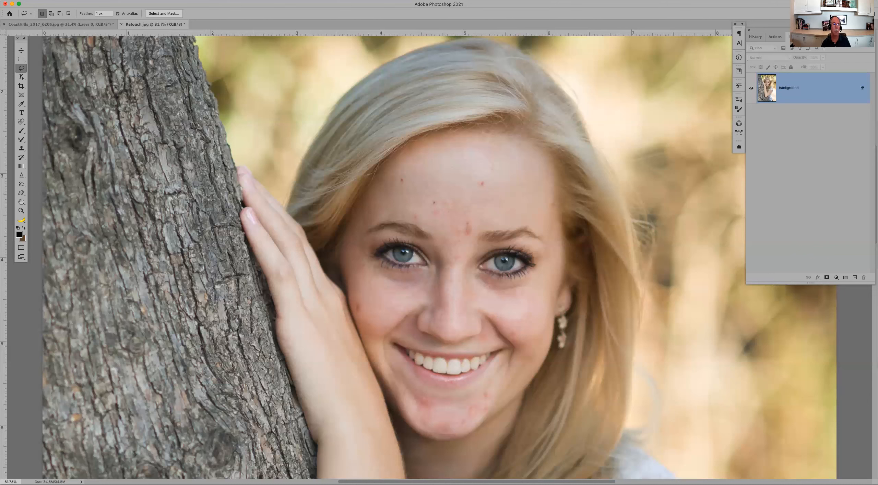
# Open Neural Filters on the portrait, turn on Skin Smoothing and check its effect against the original
pyautogui.click(158, 0)
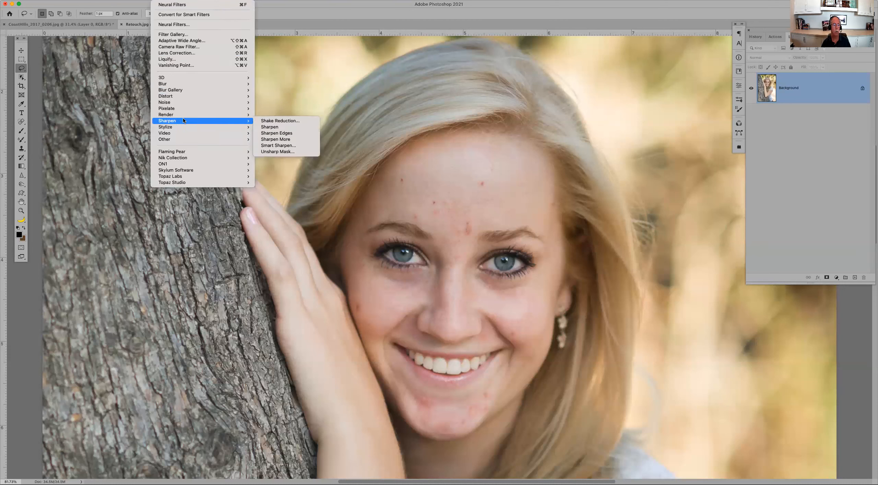
pyautogui.click(199, 27)
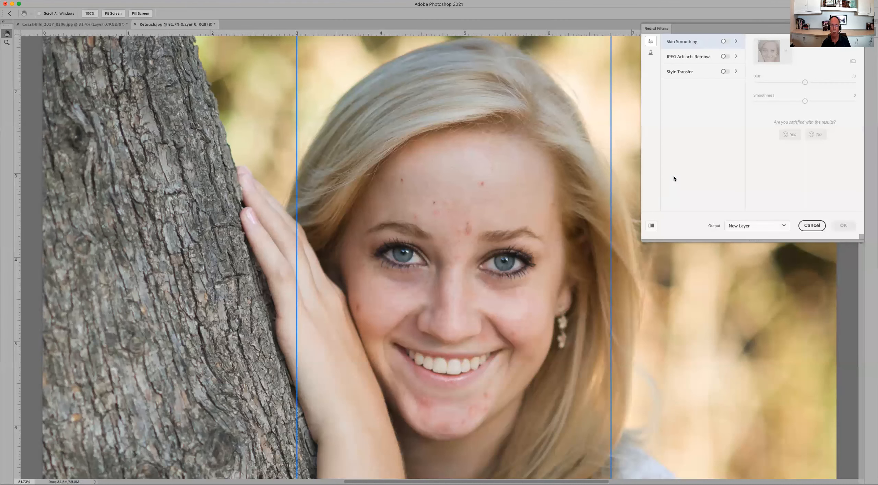
pyautogui.click(725, 43)
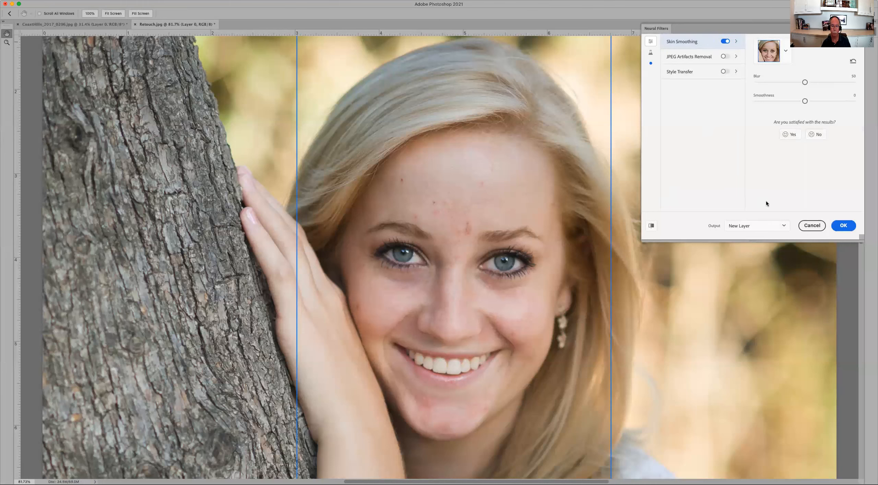
pyautogui.click(651, 227)
# Try different Skin Smoothing strengths, ending with Smoothness at 1 and Blur at 89
pyautogui.click(820, 101)
pyautogui.moveTo(821, 102); pyautogui.dragTo(845, 103)
pyautogui.click(758, 101)
pyautogui.click(806, 101)
pyautogui.moveTo(807, 81); pyautogui.dragTo(823, 83)
pyautogui.moveTo(824, 83); pyautogui.dragTo(842, 83)
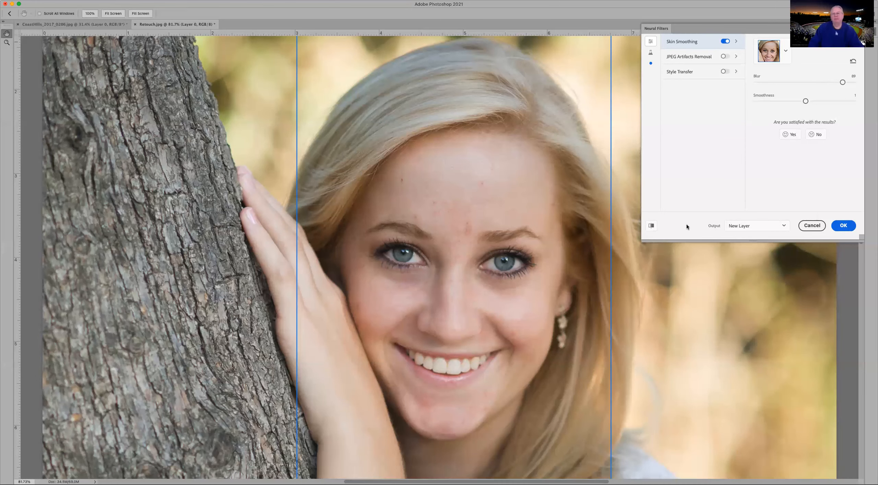
# Compare the smoothed skin with the original portrait by toggling the filter preview
pyautogui.click(652, 229)
pyautogui.click(652, 229)
pyautogui.click(652, 230)
pyautogui.click(653, 229)
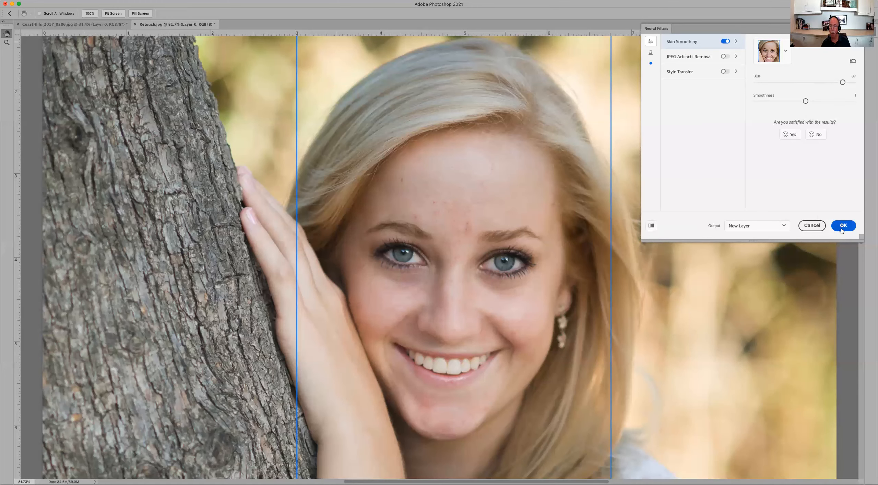